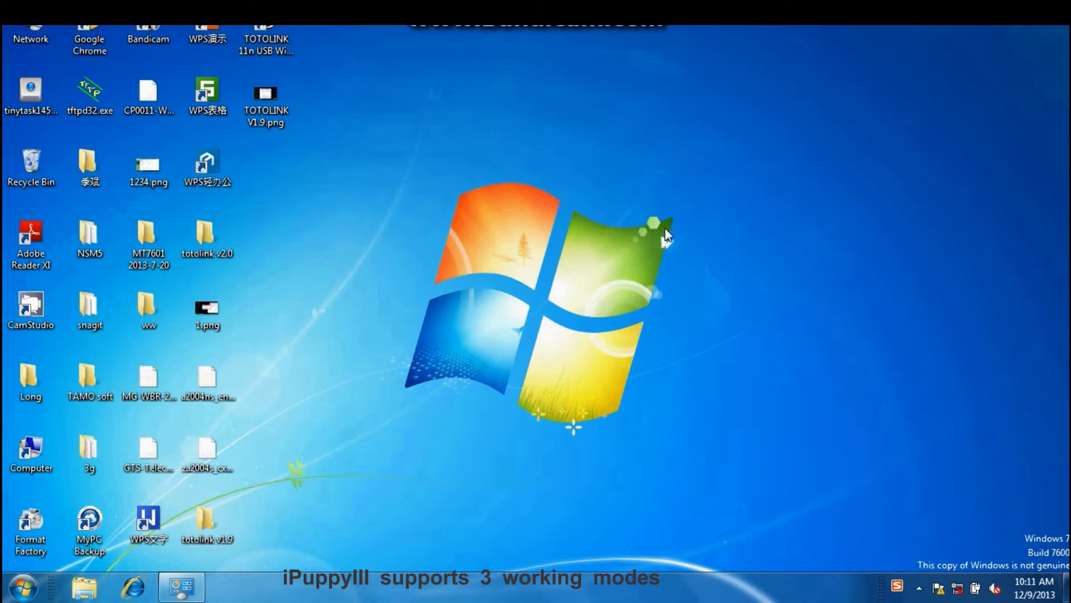
- Enable the Wireless Network Connection adapter through Change adapter settings, then close Network Connections
right_click(27, 32)
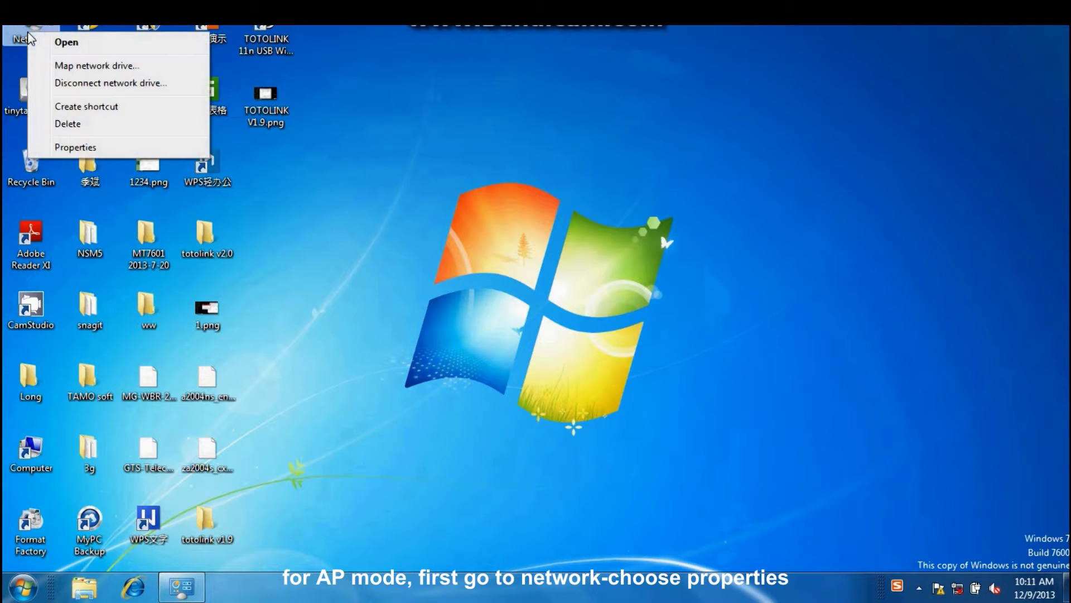
left_click(82, 147)
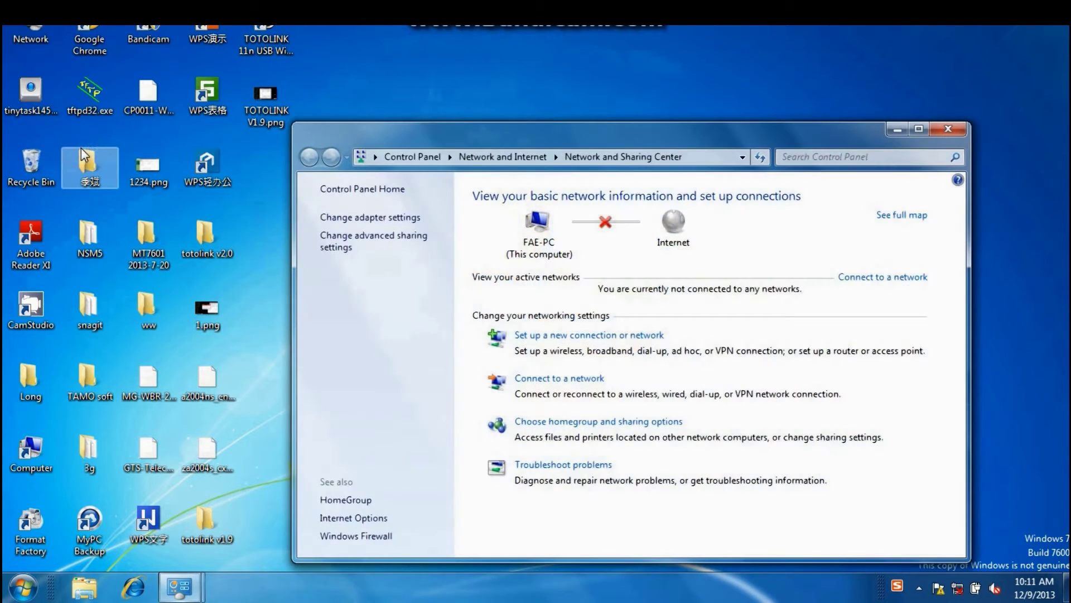
left_click(403, 218)
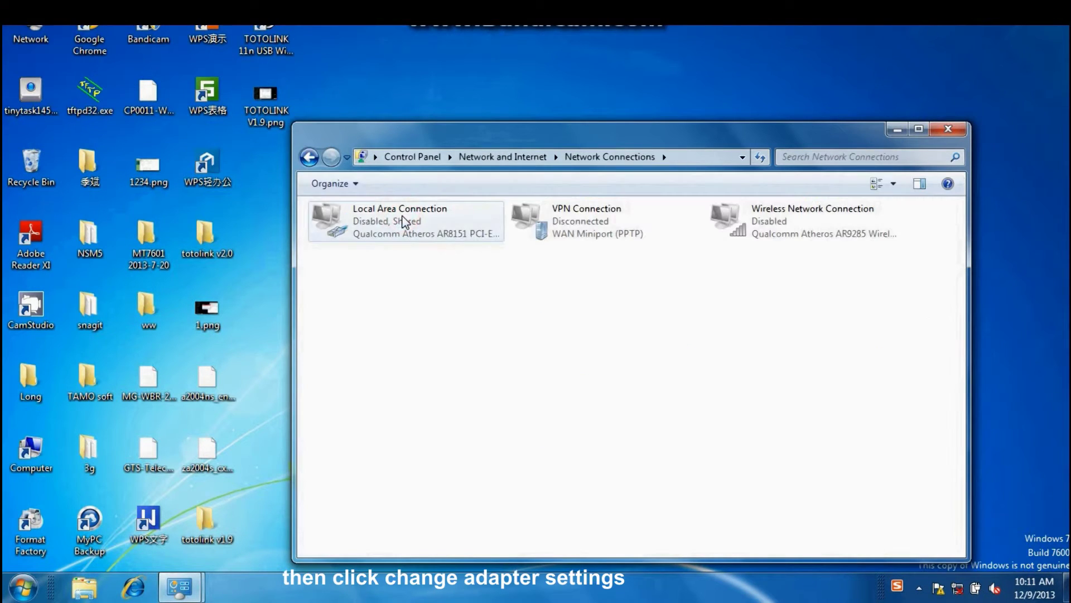
right_click(752, 211)
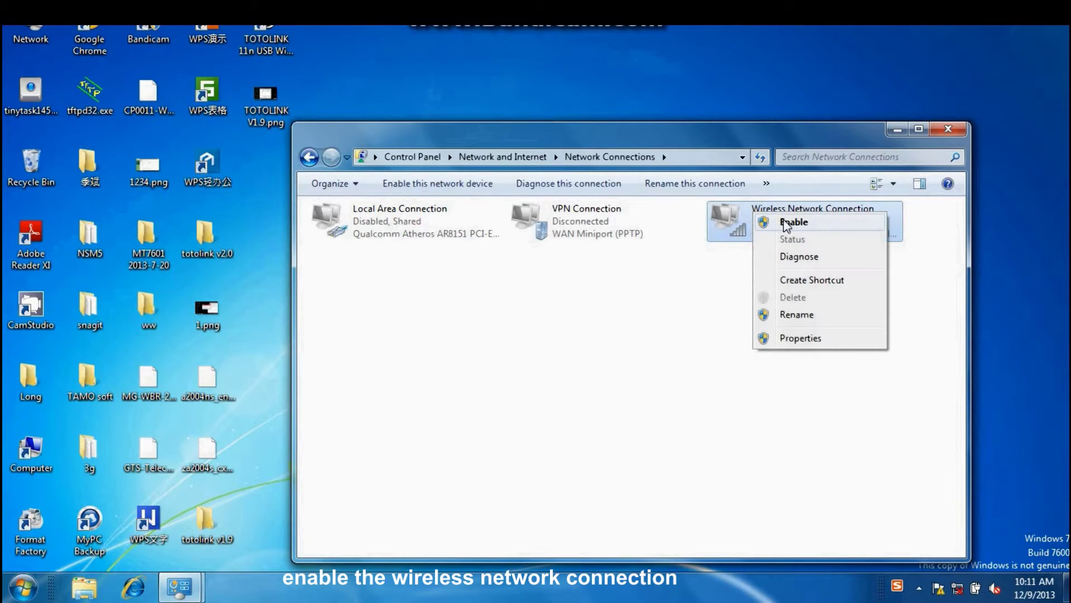
left_click(787, 222)
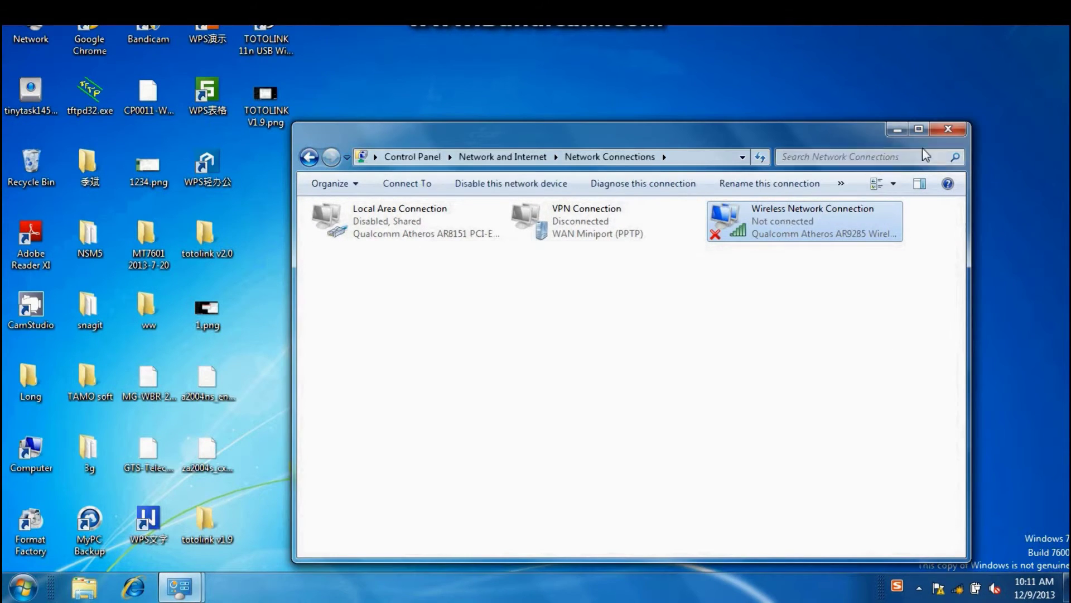
left_click(948, 131)
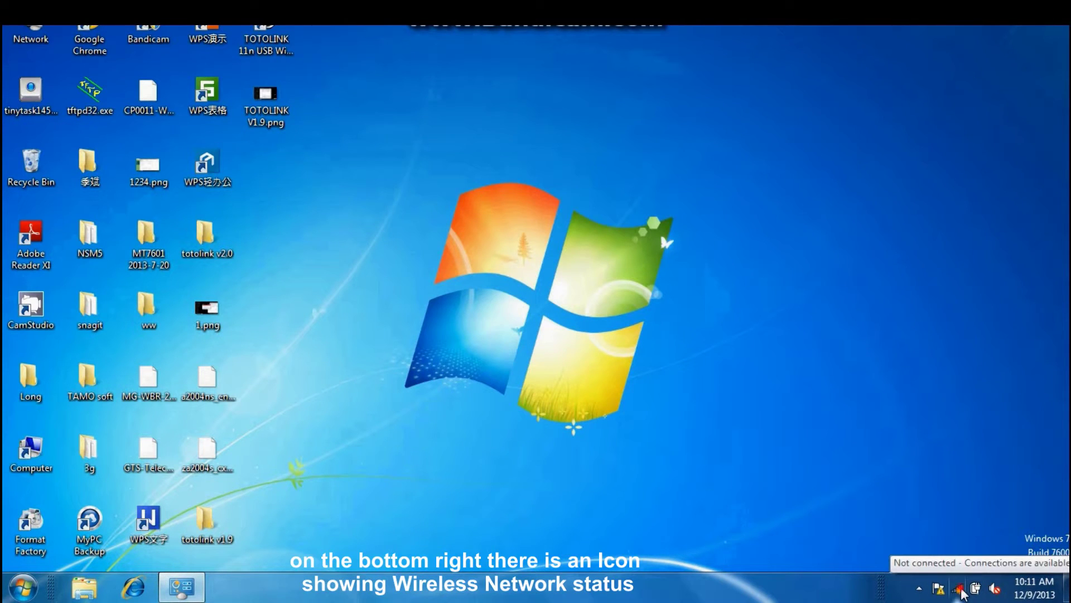
- Join the TOTOLINK iPuppy III wireless network and check that the tray reports Internet access
left_click(960, 591)
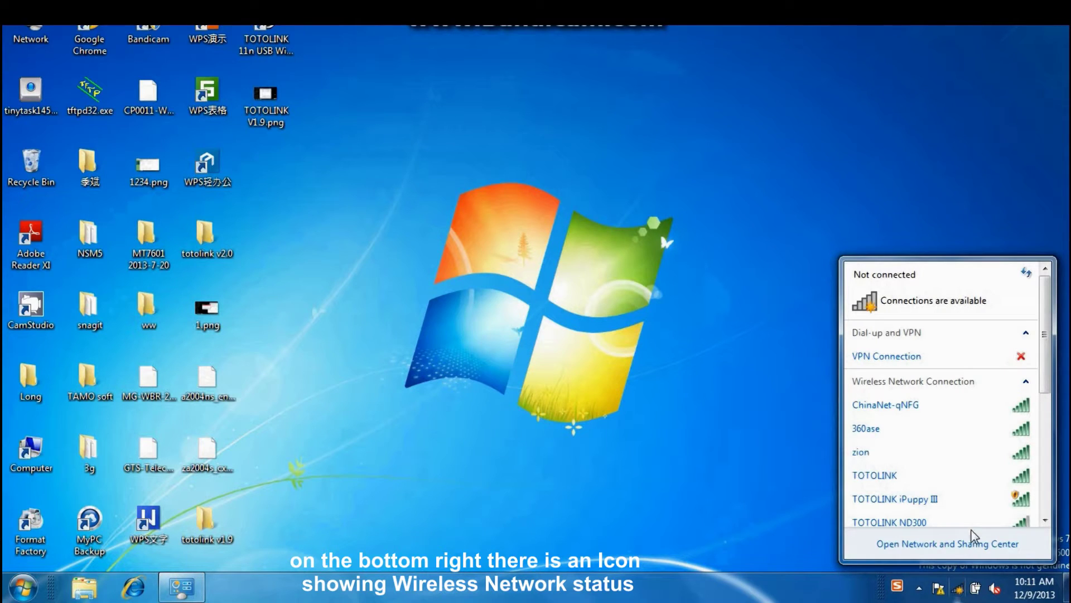
left_click(1043, 382)
left_click_drag(1044, 382, 1006, 421)
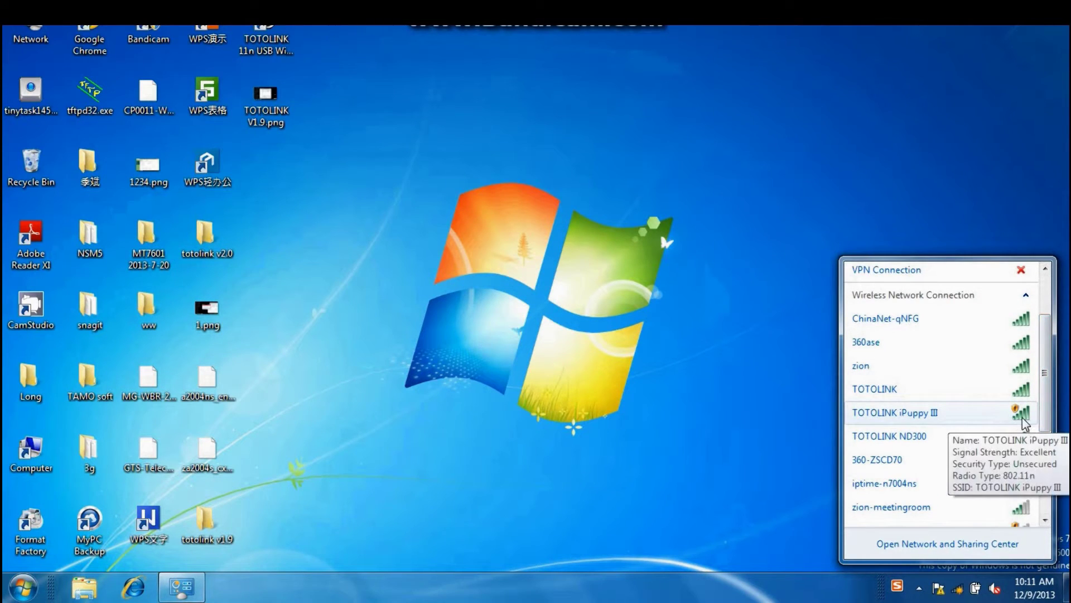
left_click(1022, 418)
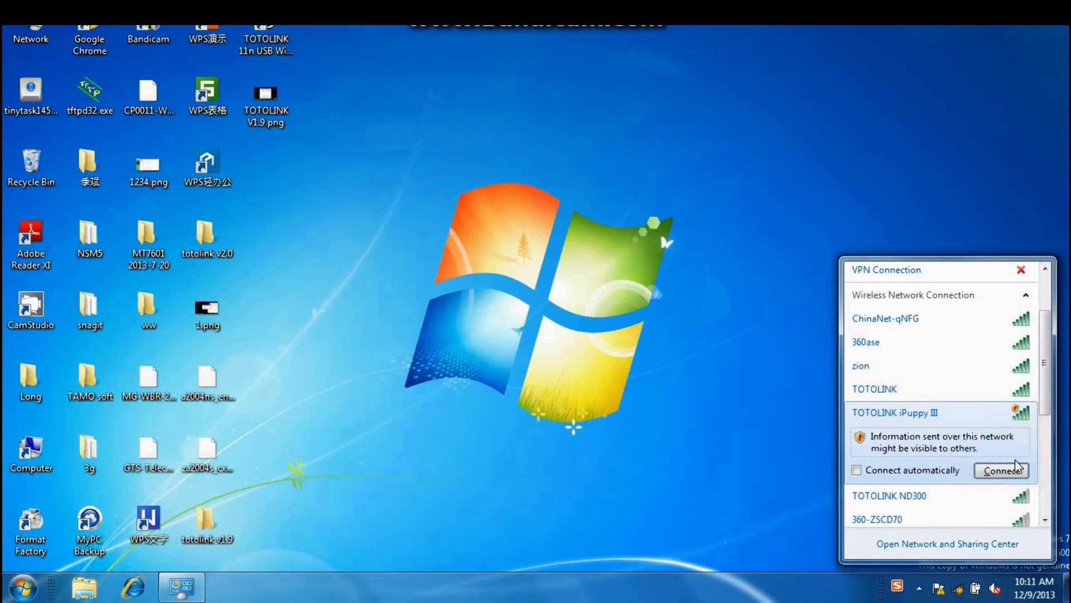
left_click(1013, 472)
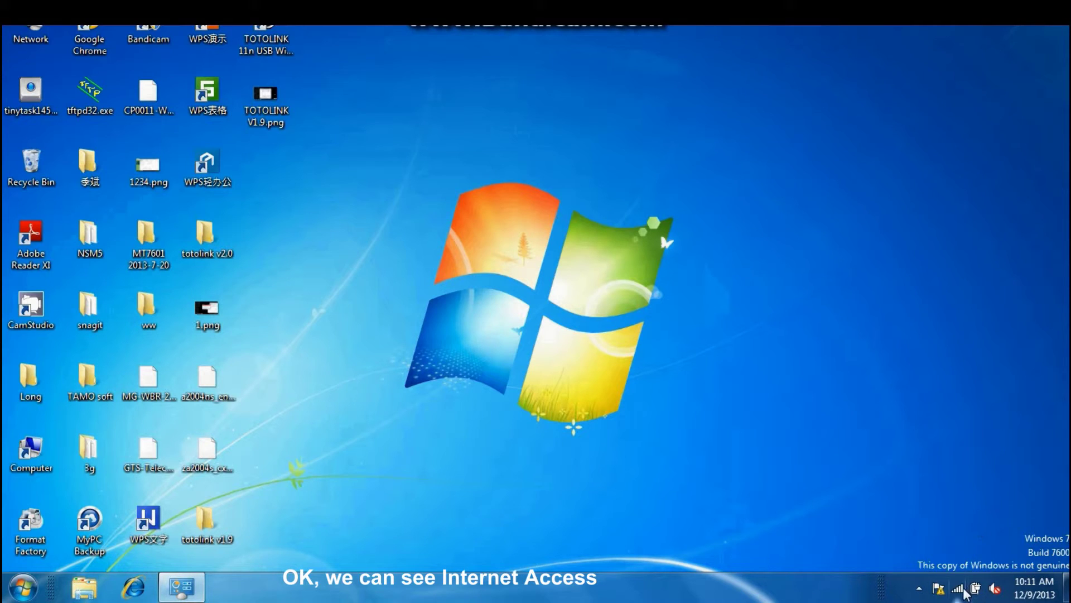
mouse_move(960, 587)
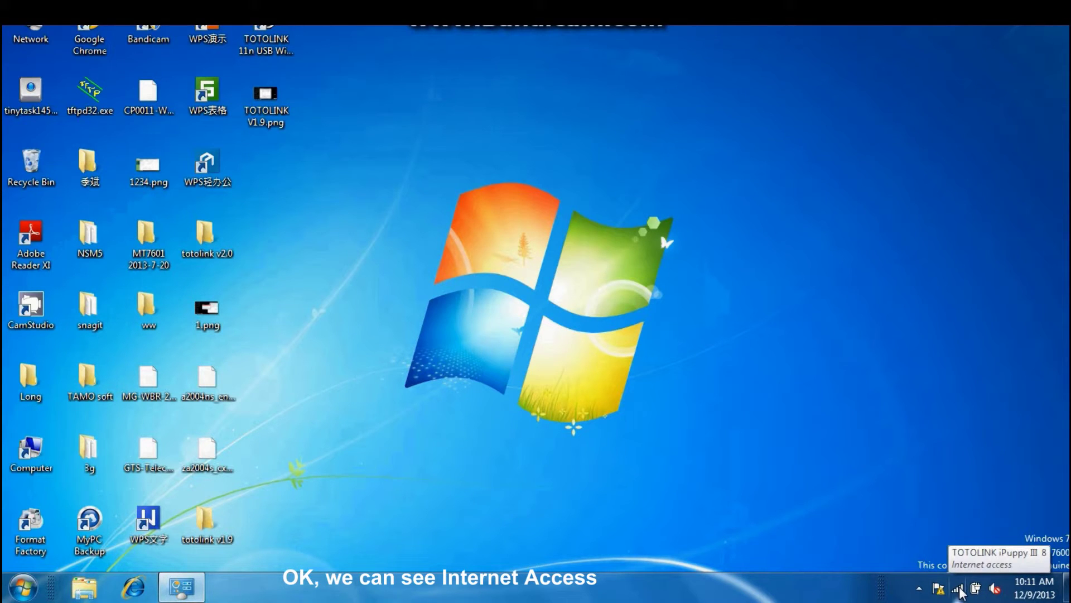
- Launch Google Chrome and search Google for 'YOUTOBE'
double_click(89, 39)
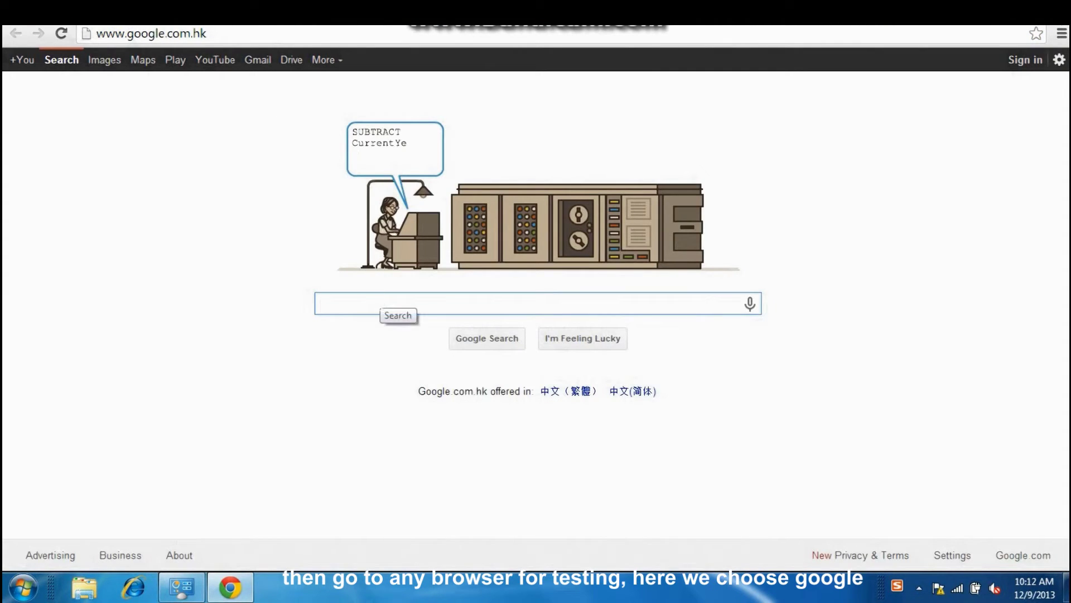
type("YOU")
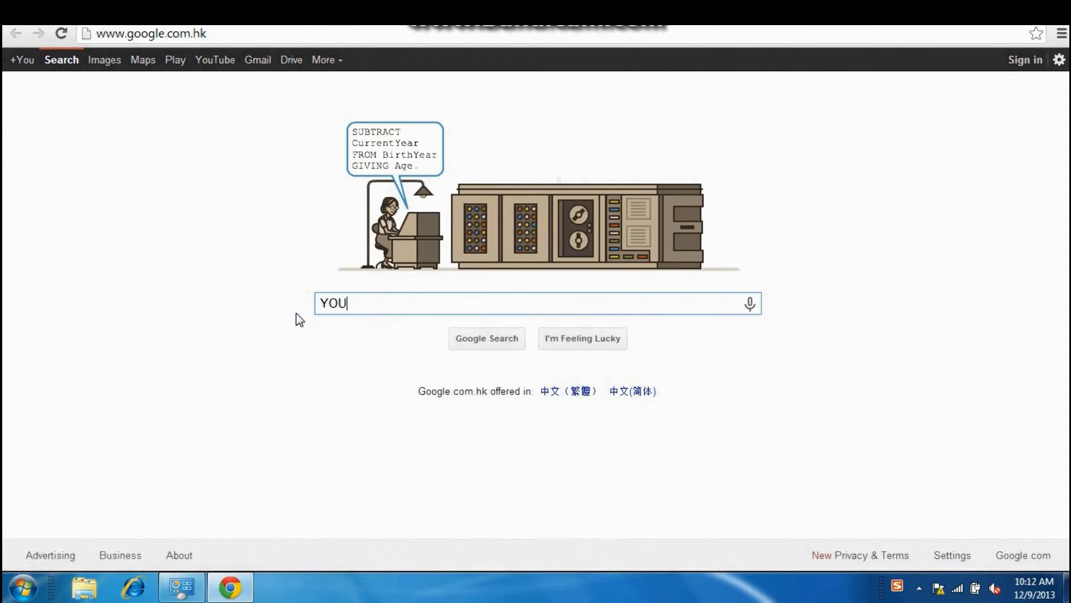
type("TOB")
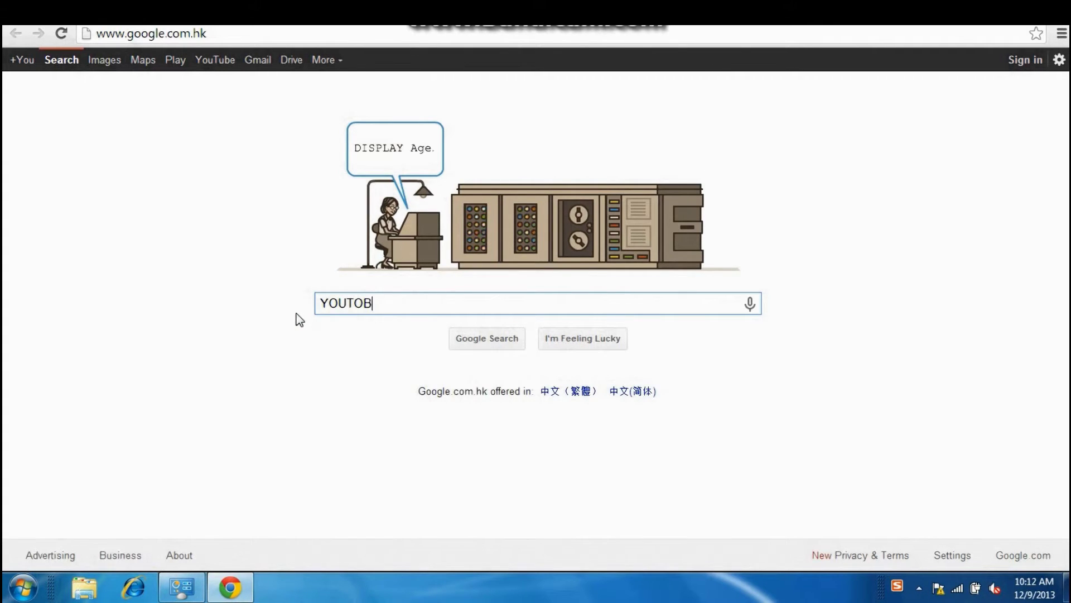
type("E")
key("Return")
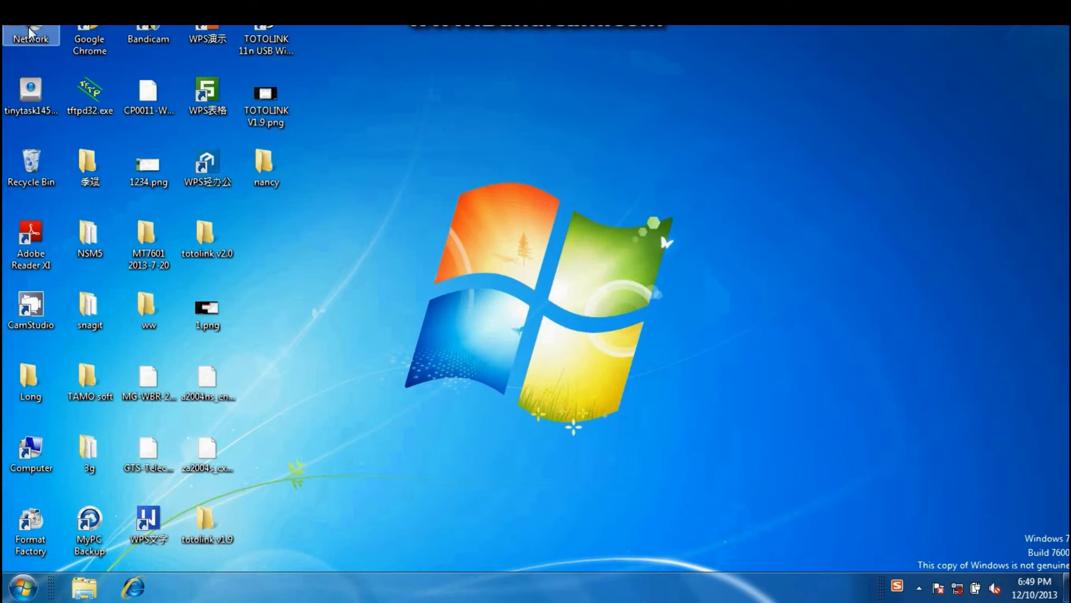
- Re-enable the Wireless Network Connection adapter from Change adapter settings and close the window
right_click(31, 34)
left_click(71, 141)
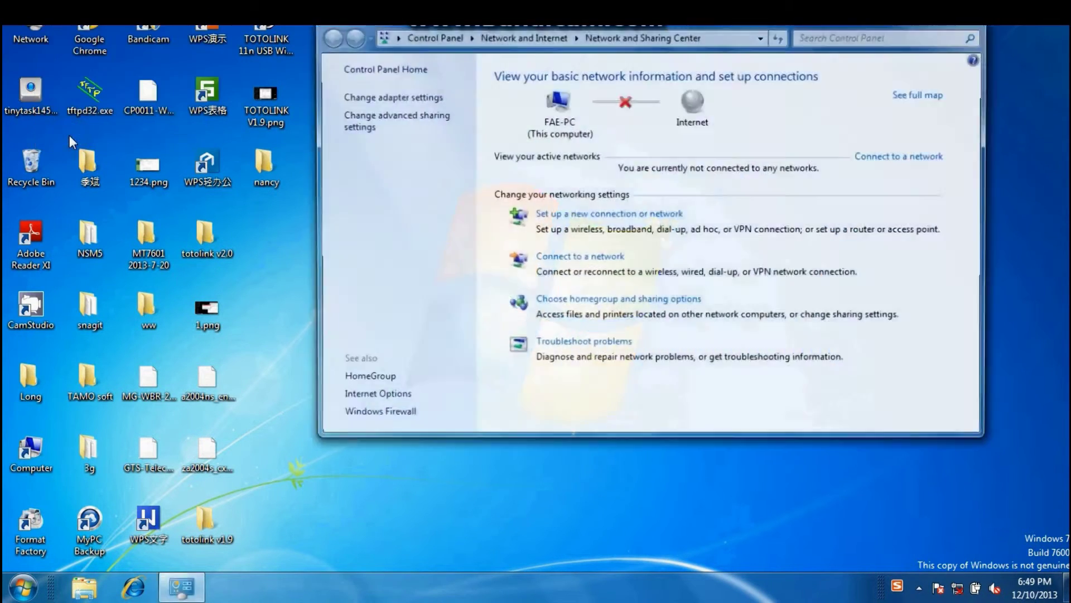
left_click(356, 98)
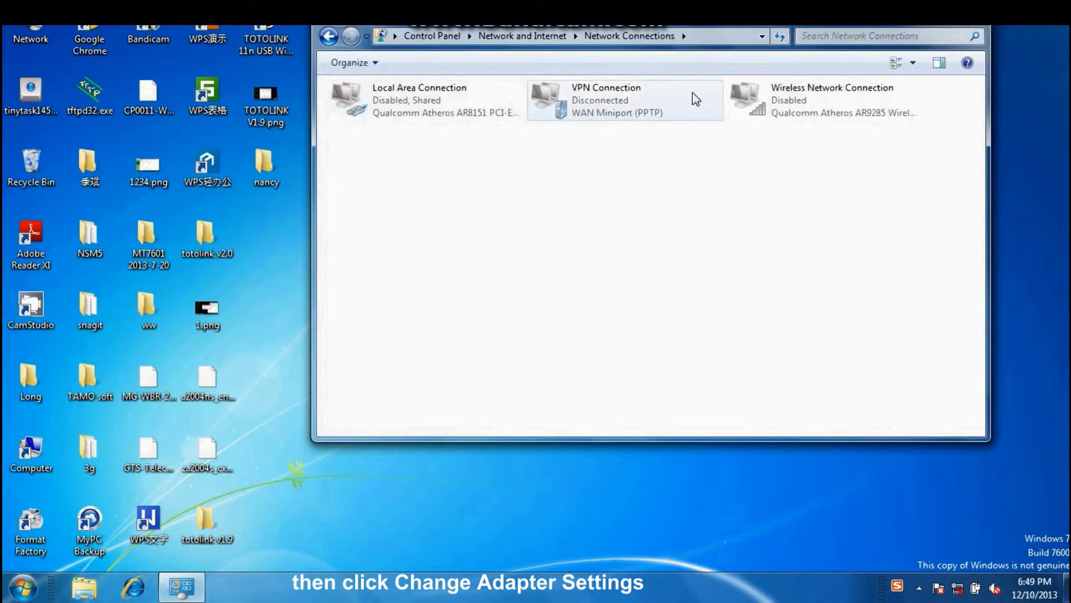
right_click(791, 99)
left_click(803, 104)
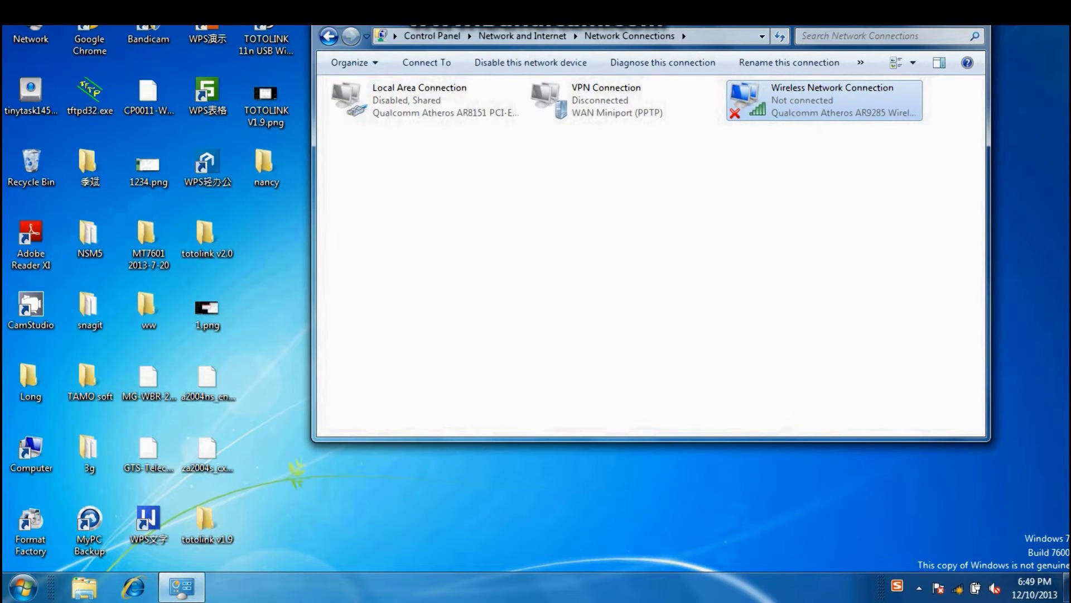
key("alt+F4")
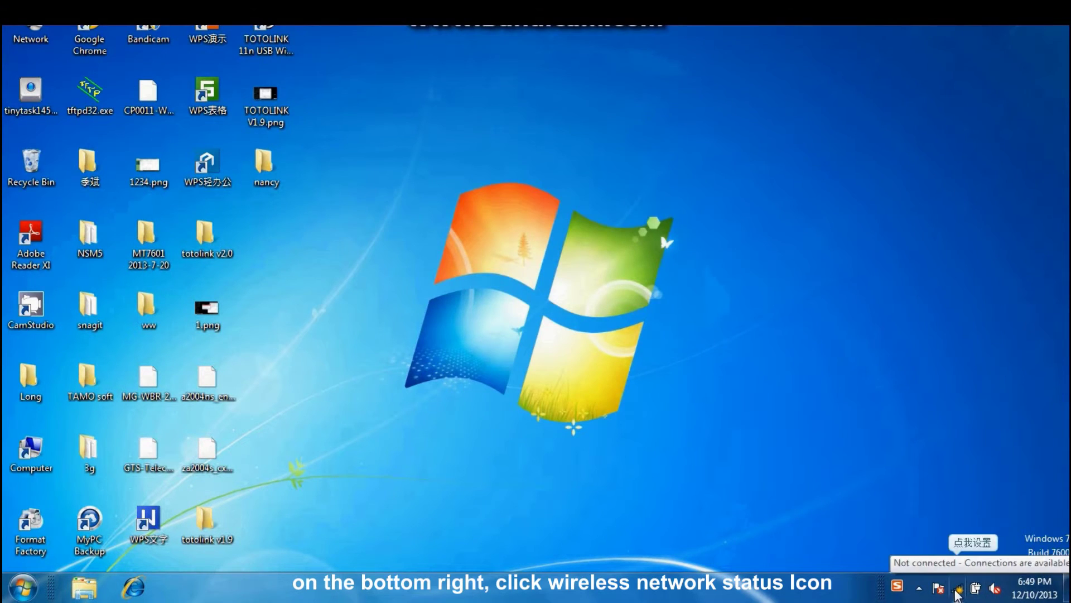
left_click(957, 590)
scroll(979, 463, "down", 1)
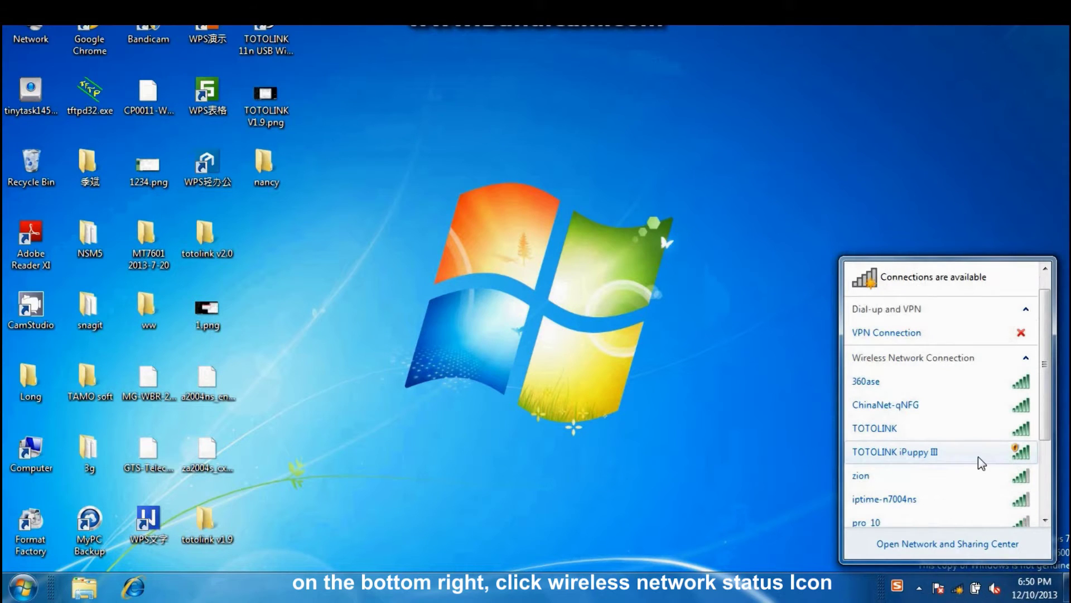
left_click(957, 452)
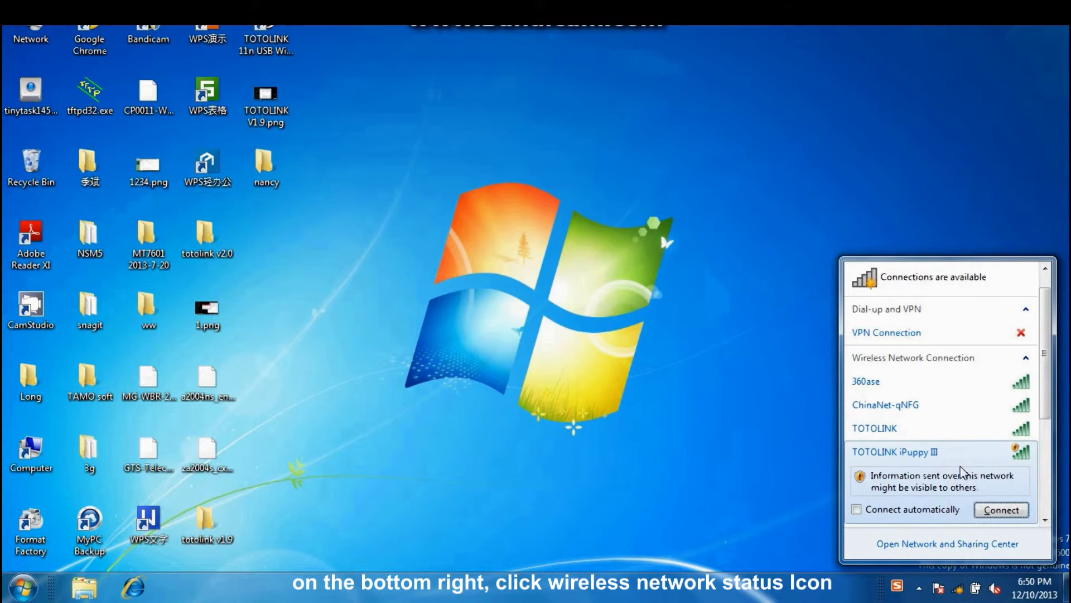
left_click(988, 509)
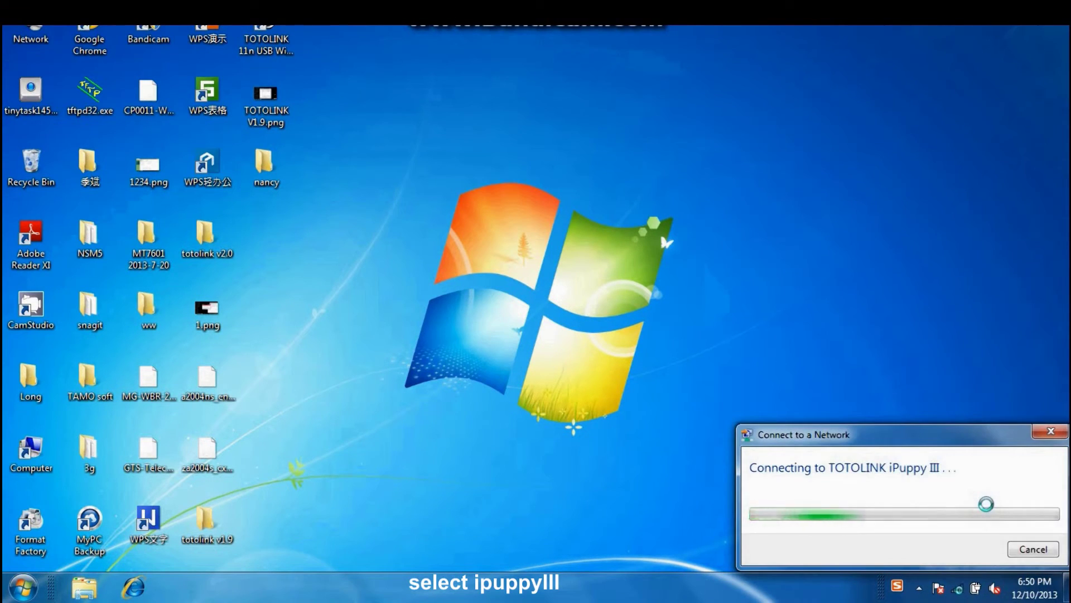
- Open 192.168.1.1 in Chrome and enter the admin user name at the router login
double_click(89, 35)
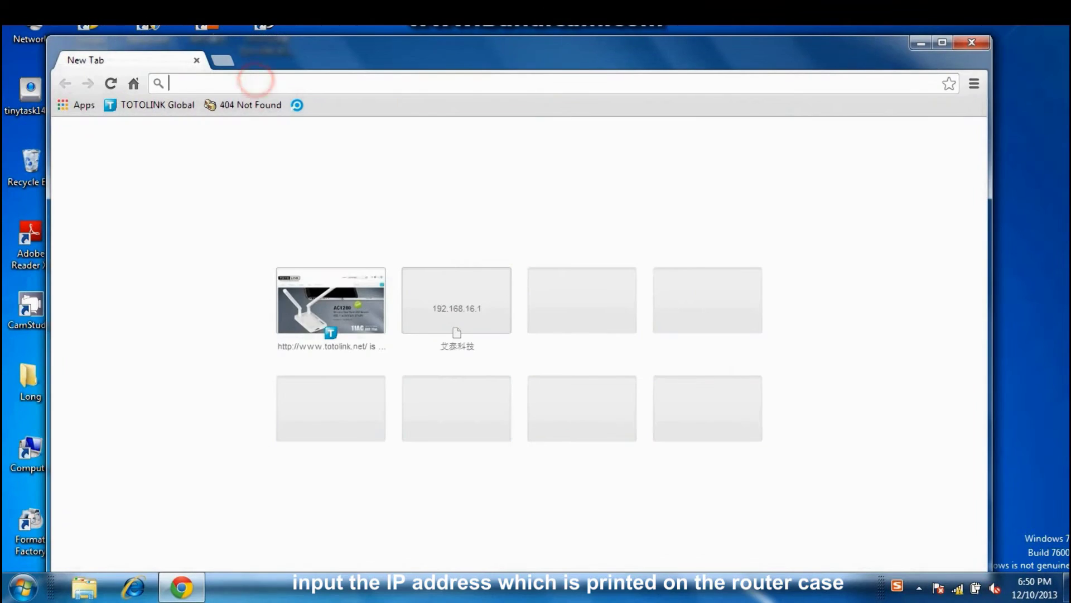
type("192.168.1.1")
key("Return")
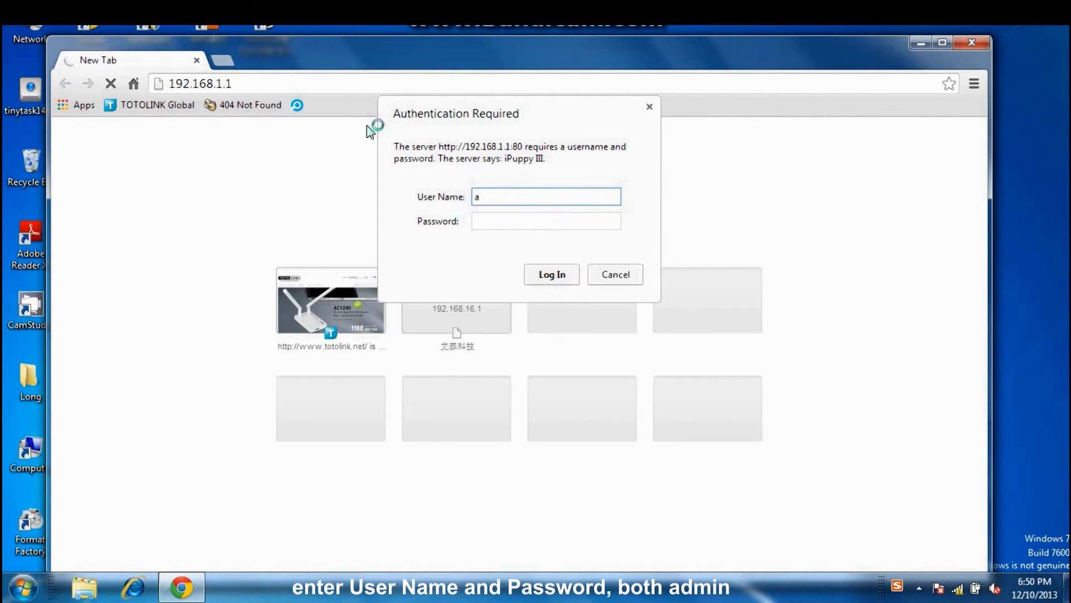
type("admin")
key("Tab")
- Log in, then set the internet type to PPPoE(ADSL) with the ISP user name and password
key("Return")
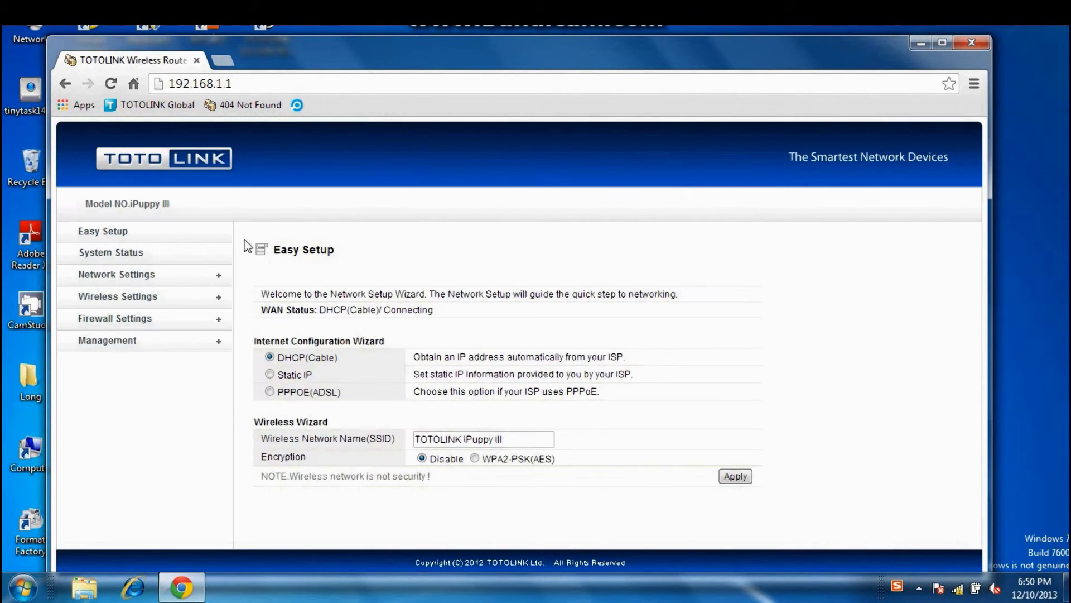
left_click(120, 237)
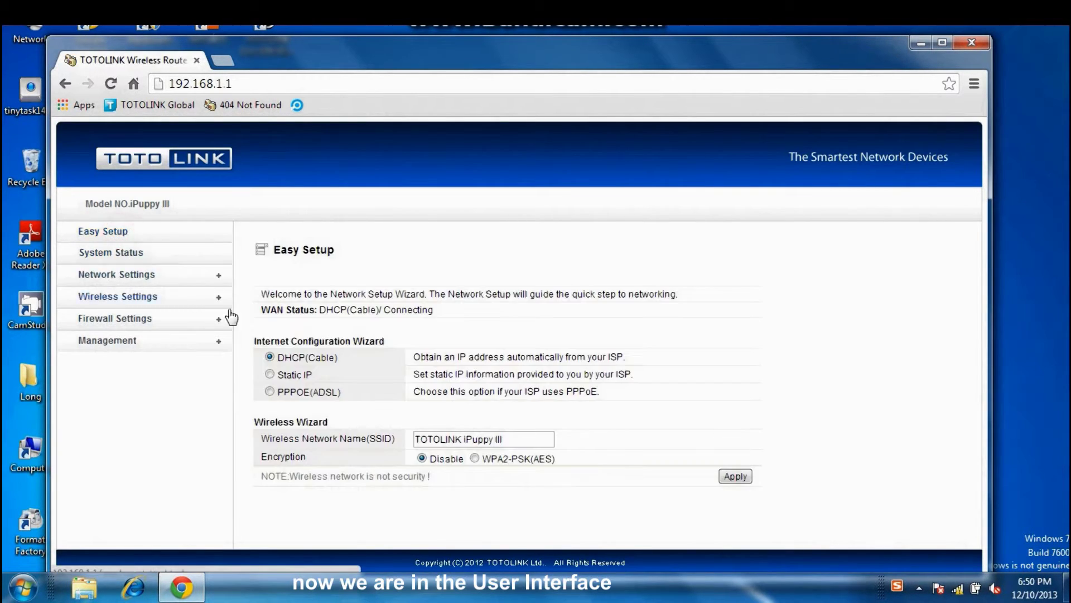
left_click(269, 391)
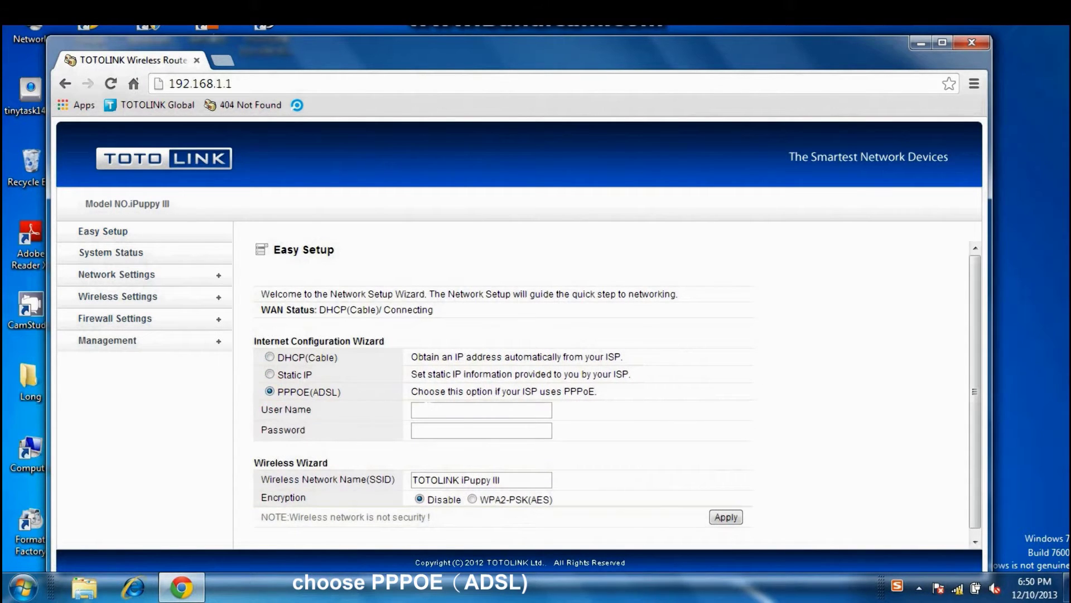
left_click(425, 408)
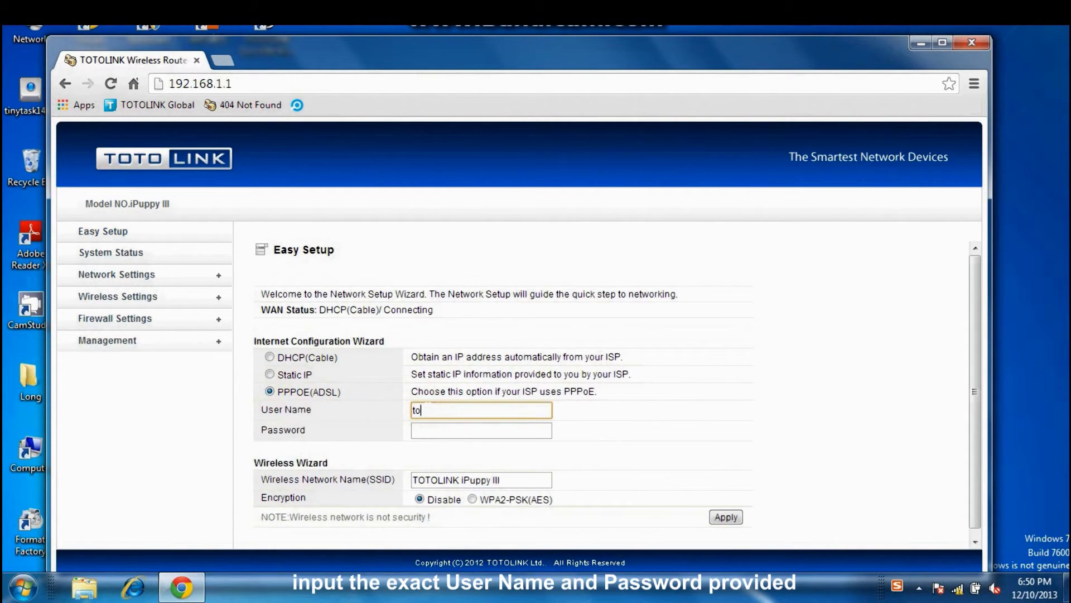
left_click(425, 430)
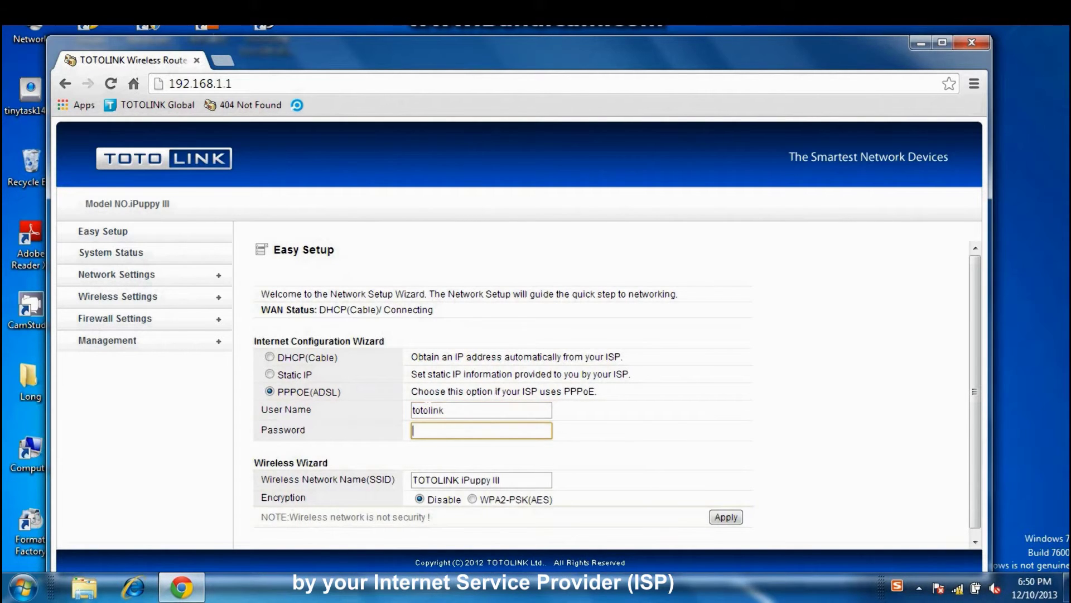
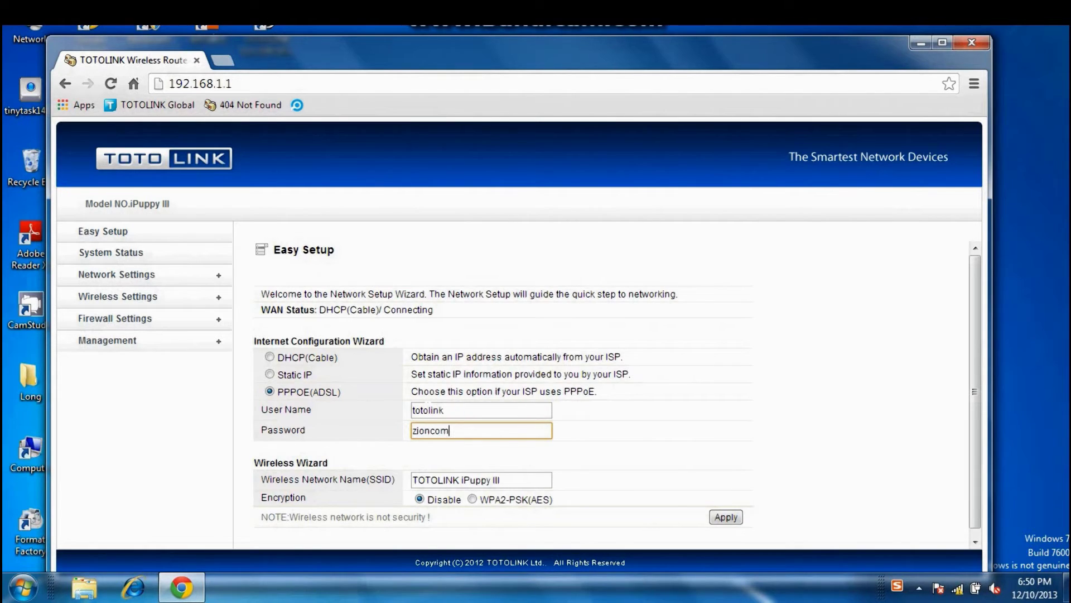
- Set wireless encryption to WPA2-PSK(AES) with a new encryption key and apply
left_click(473, 502)
left_click(474, 516)
double_click(476, 517)
left_click(476, 516)
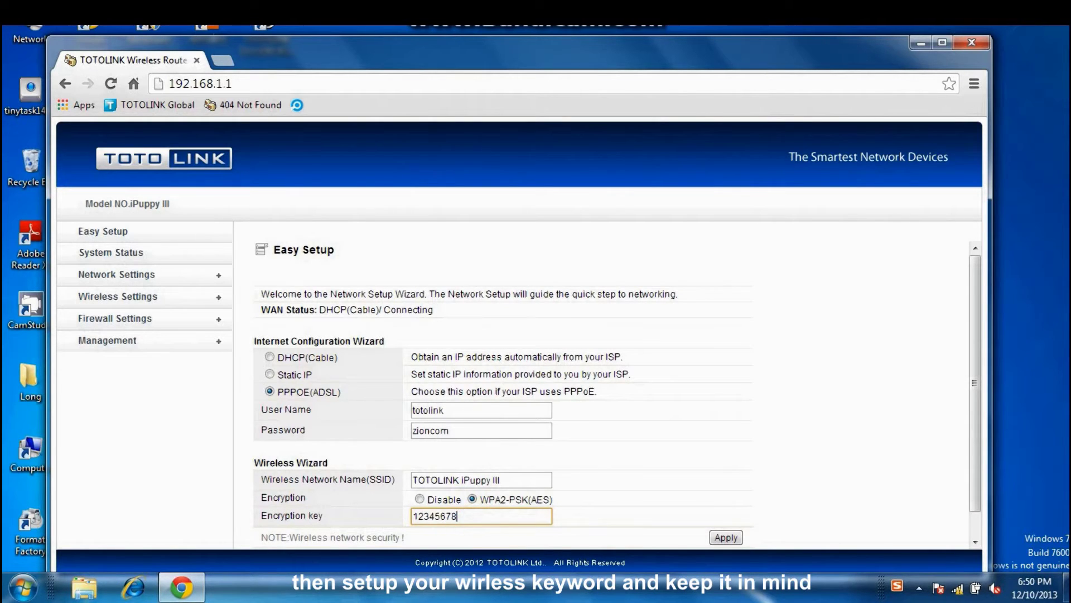
left_click(720, 538)
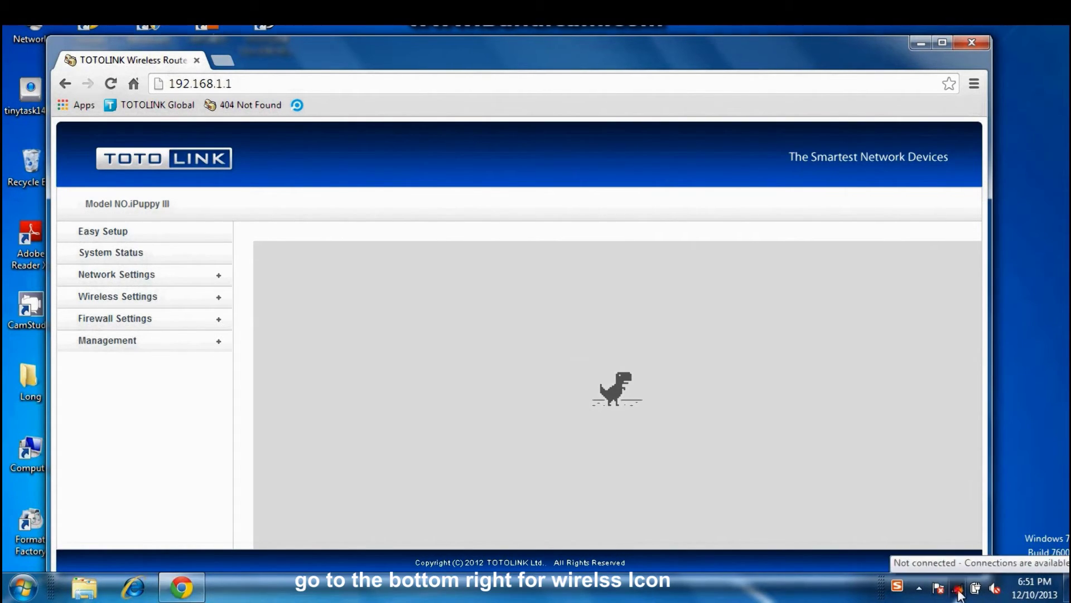
- Reconnect to TOTOLINK iPuppy III, entering the new security key with characters hidden
left_click(959, 590)
left_click(1000, 479)
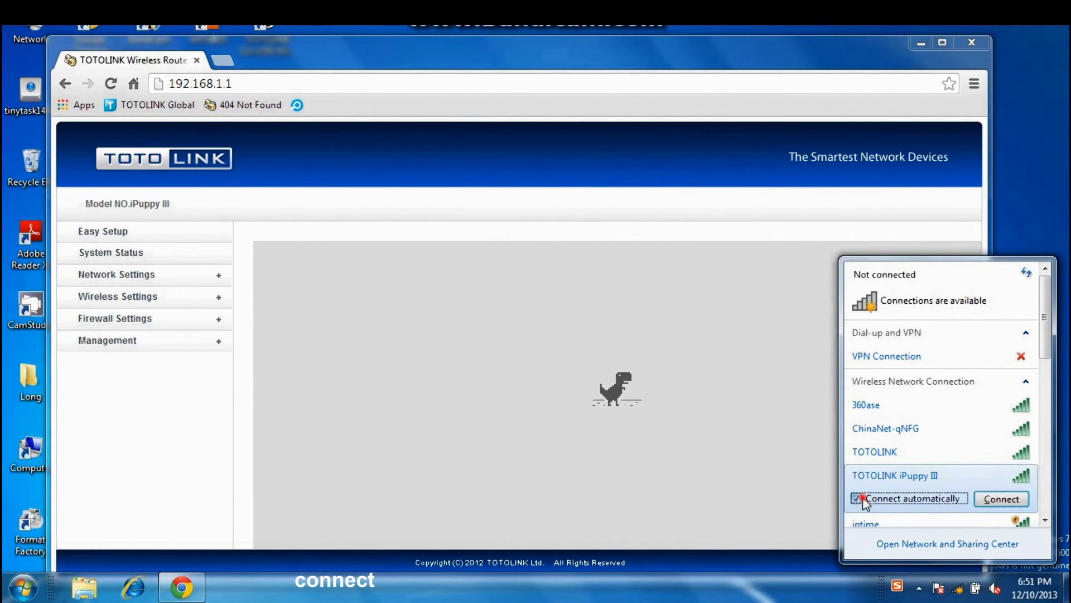
left_click(856, 498)
left_click(1001, 499)
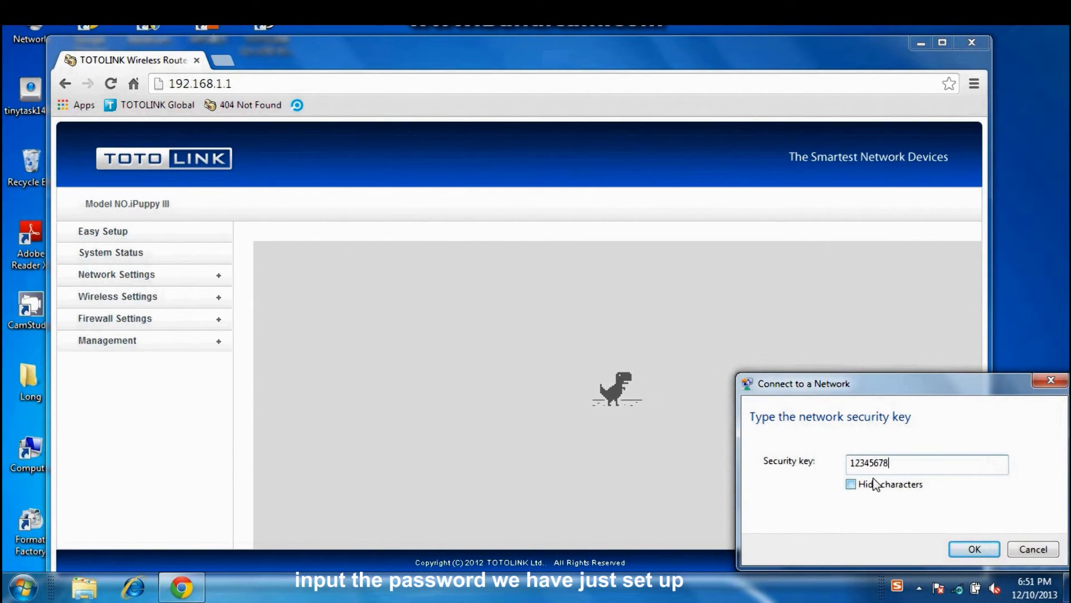
left_click(852, 486)
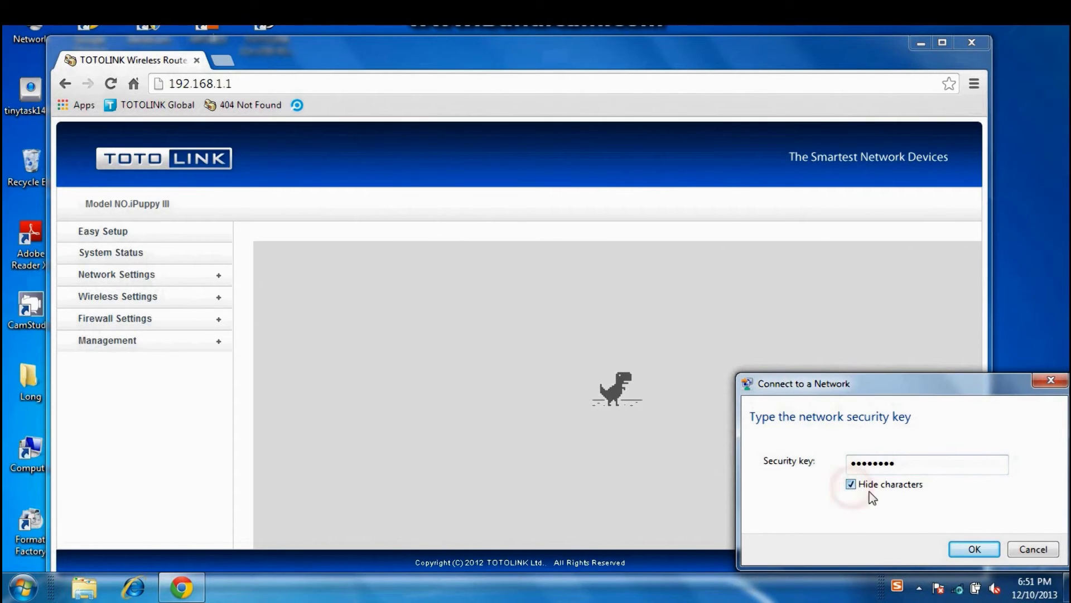
left_click(968, 546)
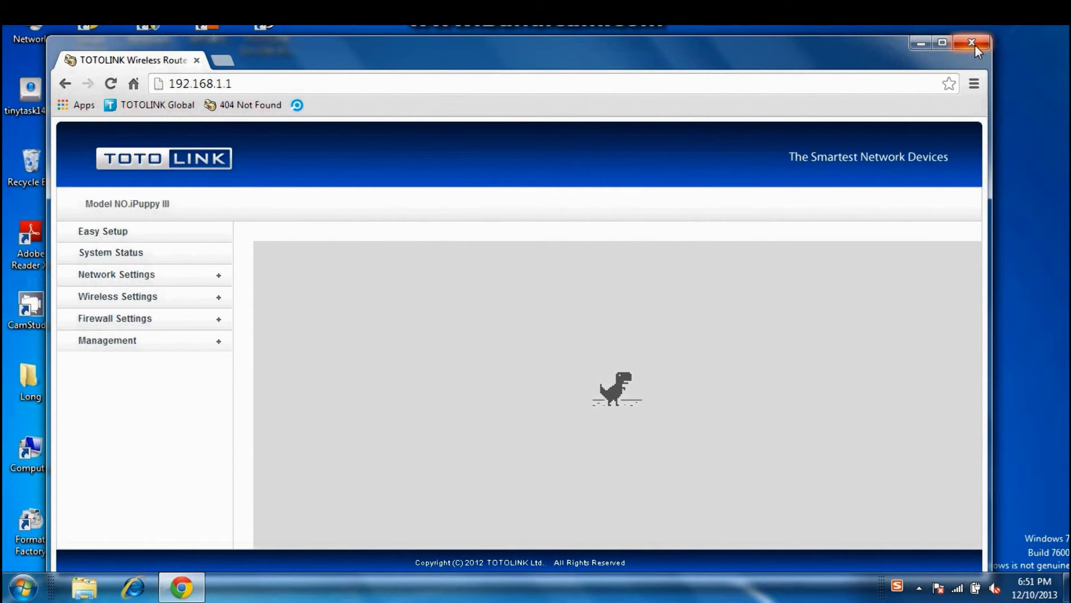
left_click(974, 44)
double_click(90, 40)
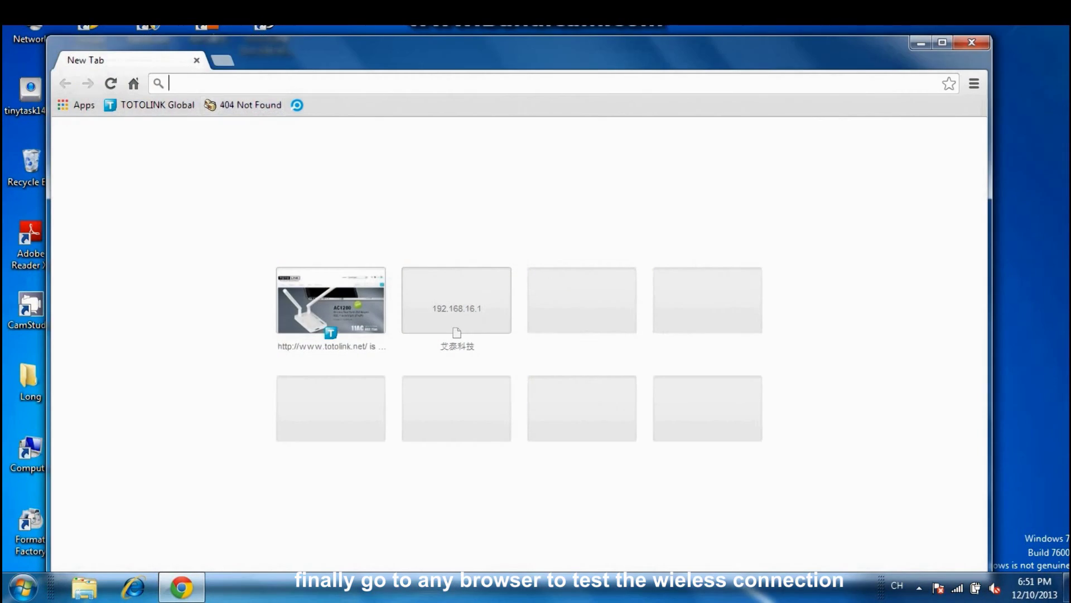
left_click(237, 82)
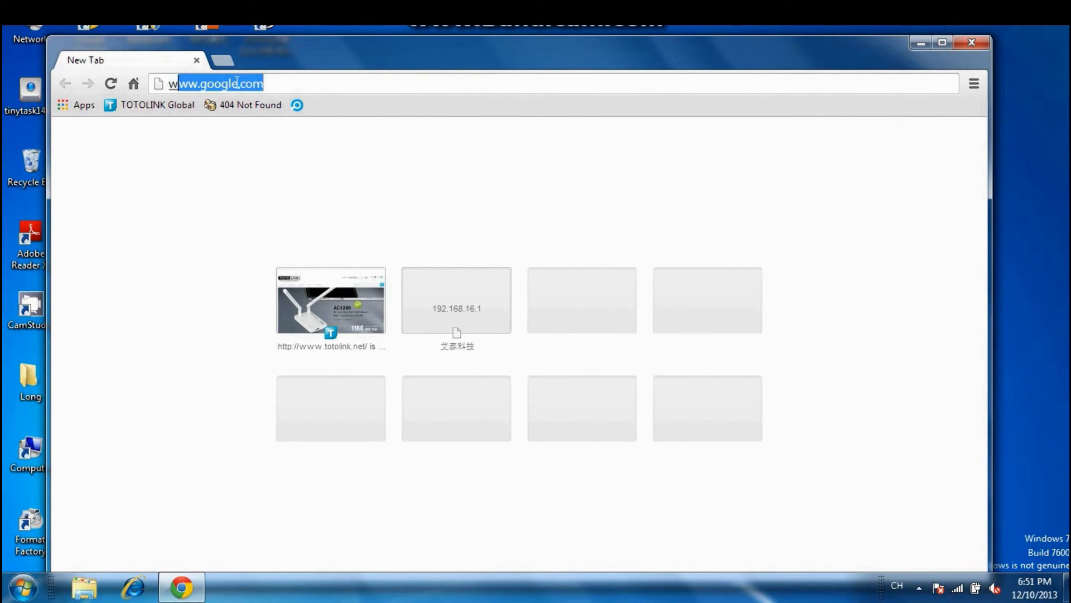
key("Right")
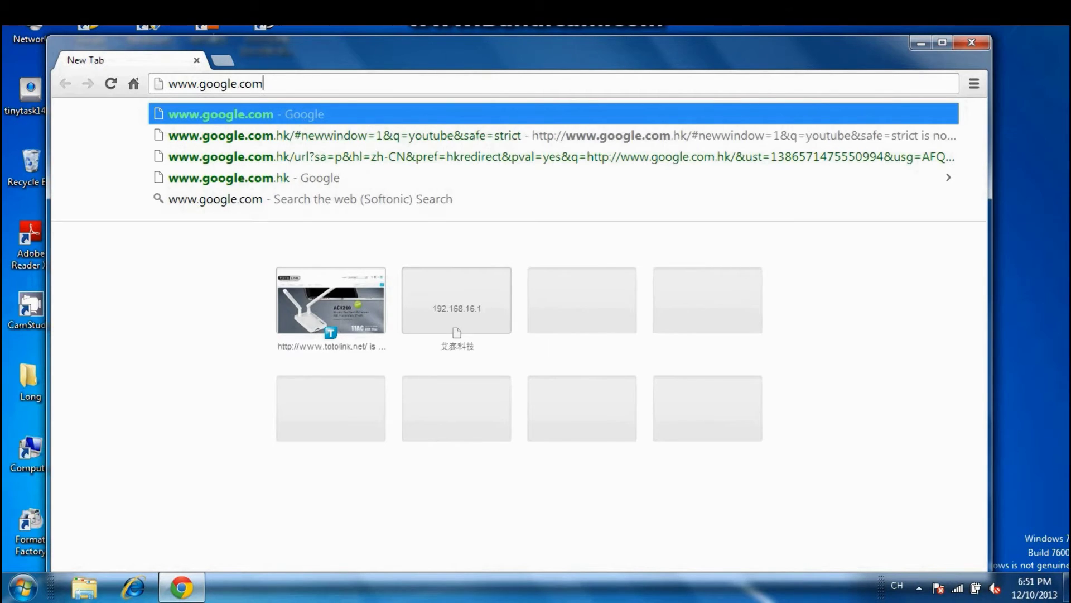
key("Return")
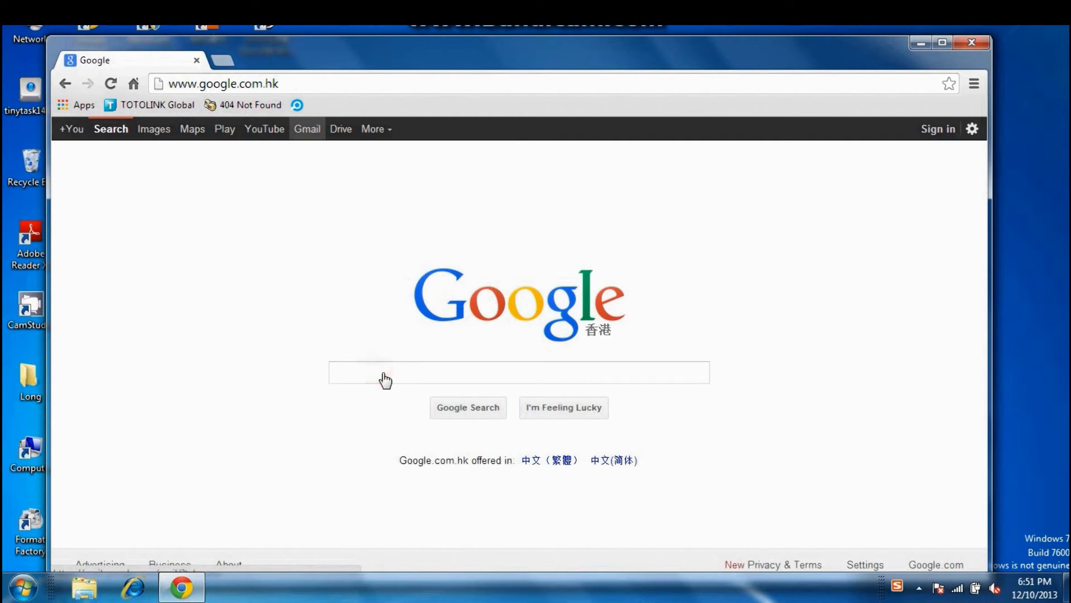
- Search Google for 'youtube'
left_click(384, 374)
type("youtube")
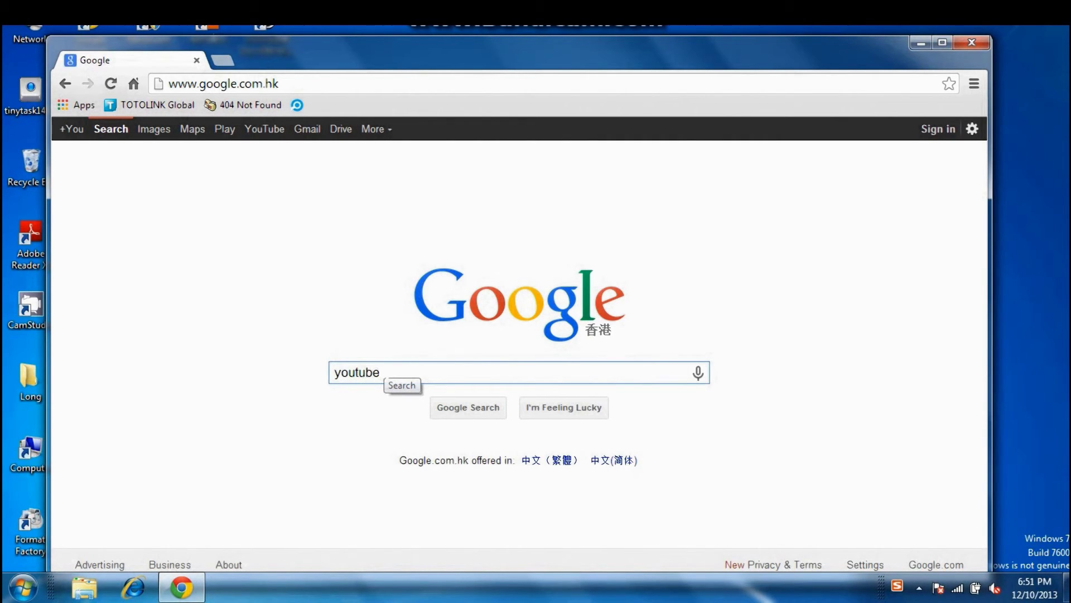
key("Return")
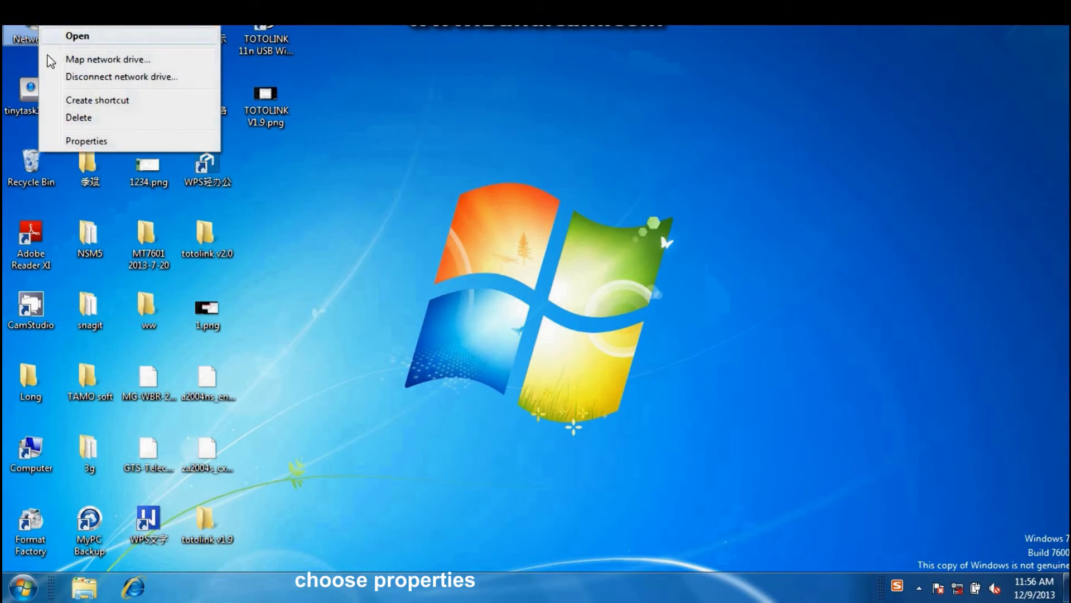
- Enable the Wireless Network Connection adapter in Network Connections and close the window
left_click(70, 138)
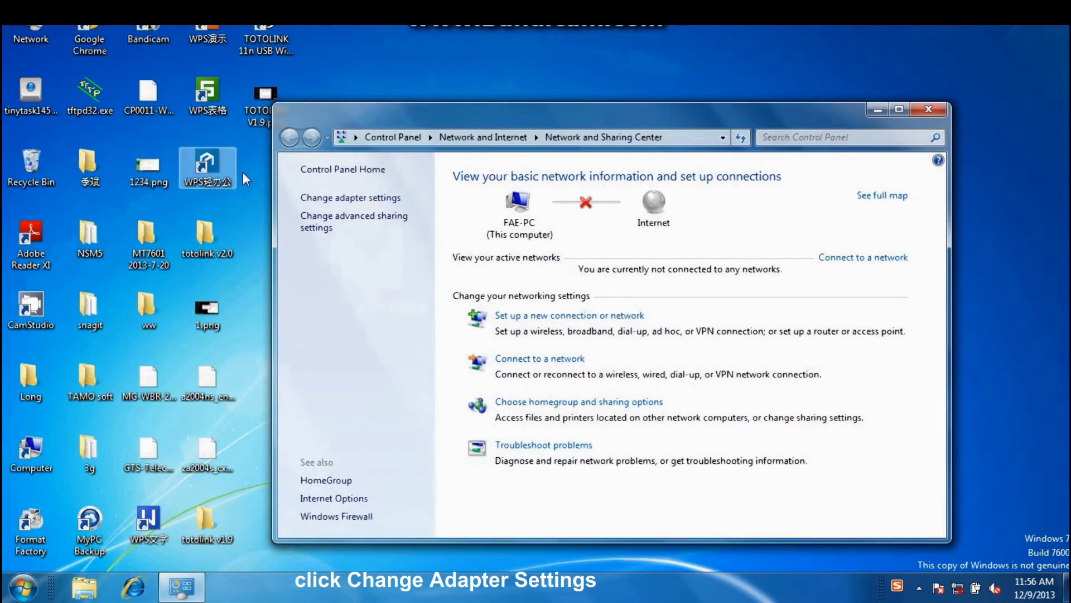
left_click(340, 198)
right_click(757, 203)
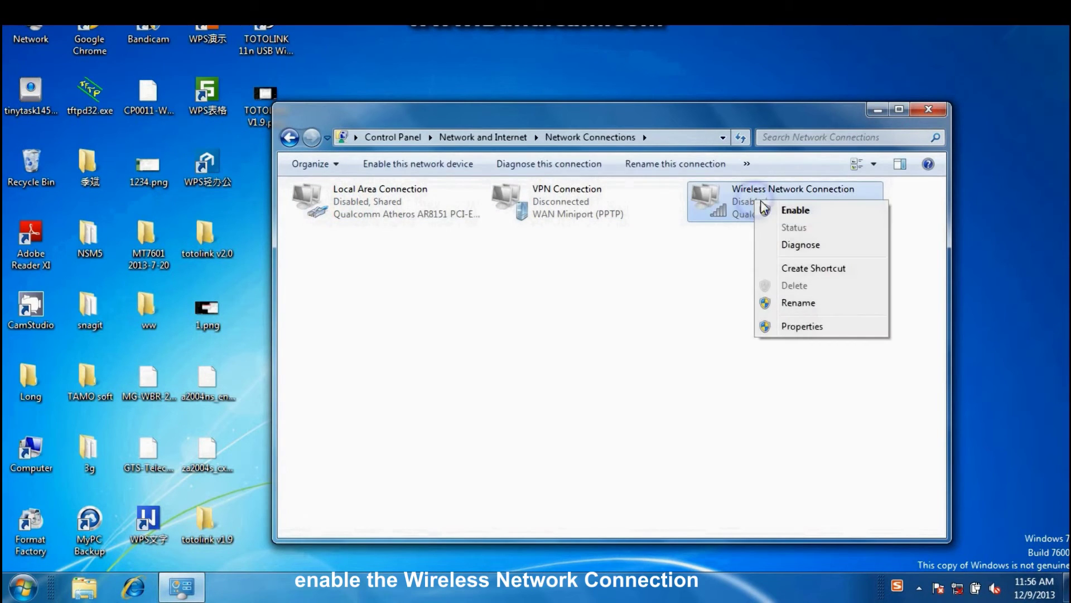
left_click(795, 210)
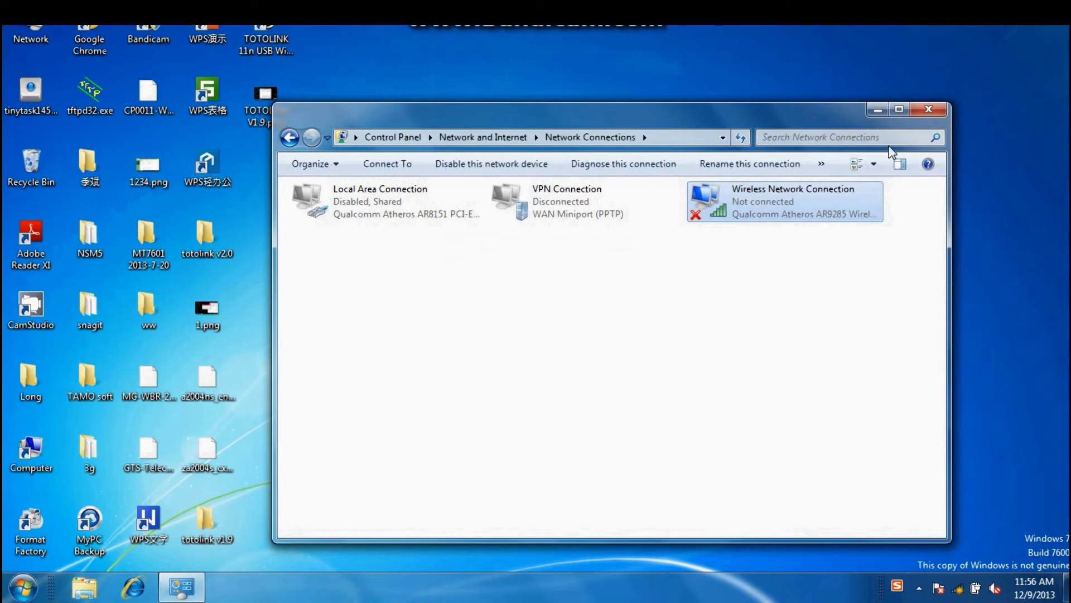
left_click(929, 109)
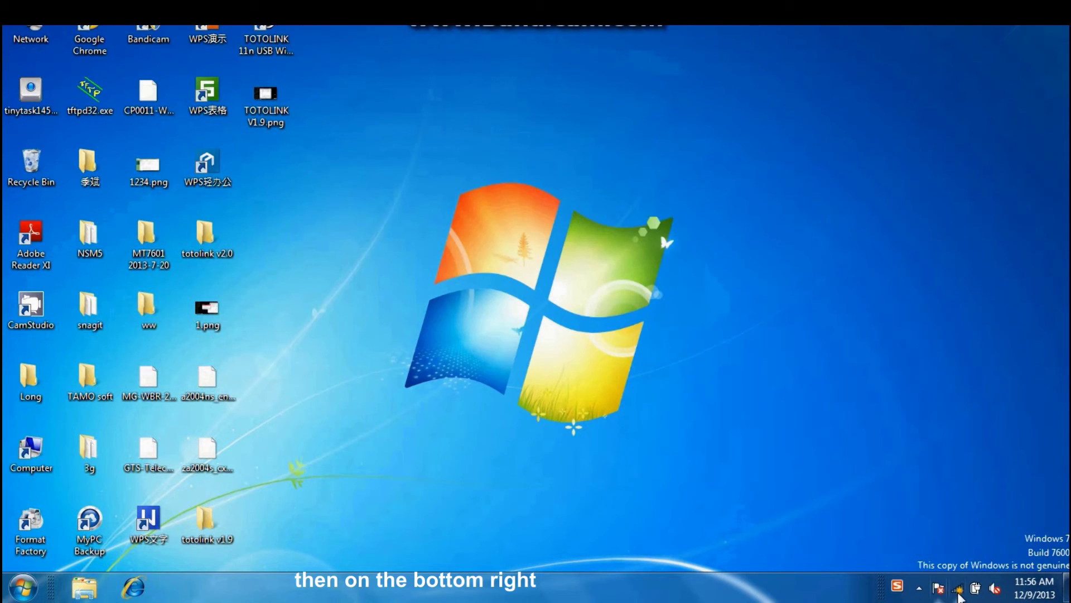
- Connect to the TOTOLINK iPuppy III network from the tray wireless list
left_click(957, 588)
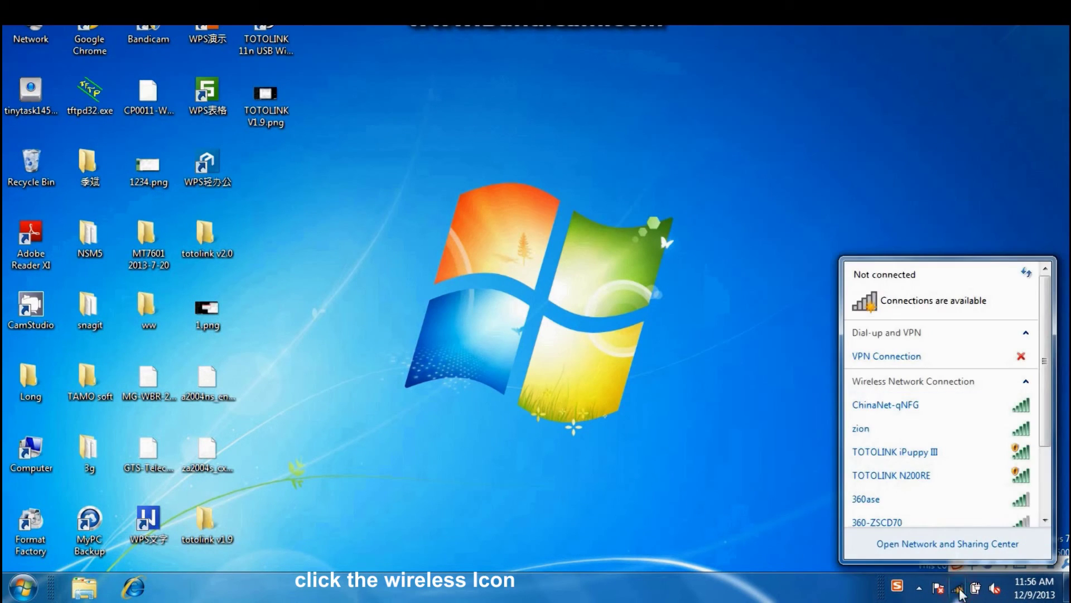
left_click(1019, 452)
left_click(1010, 510)
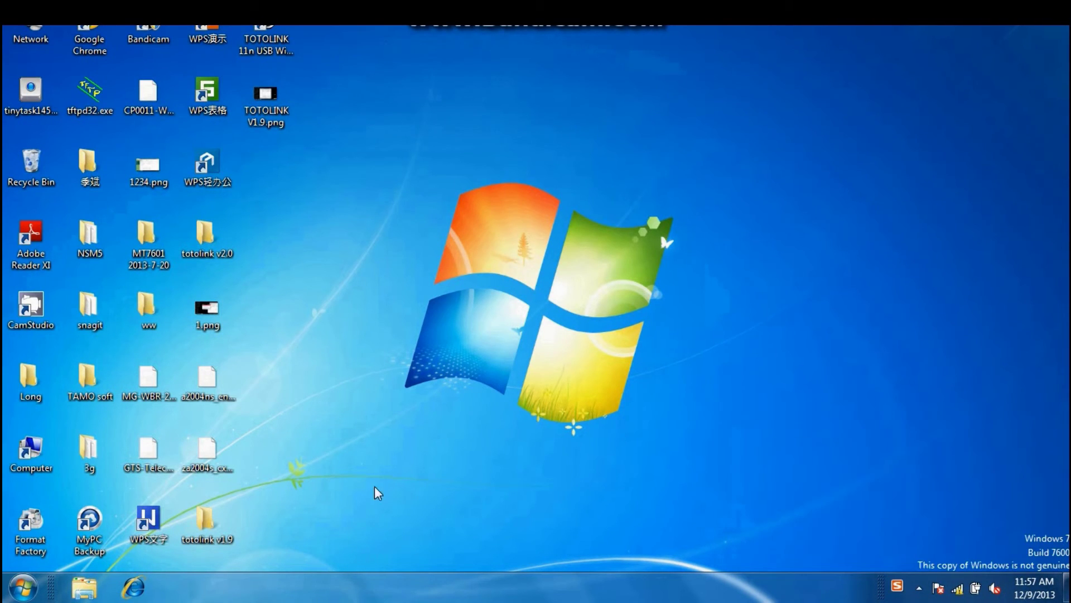
- Launch Chrome and go to the router at 192.168.1.1
double_click(74, 29)
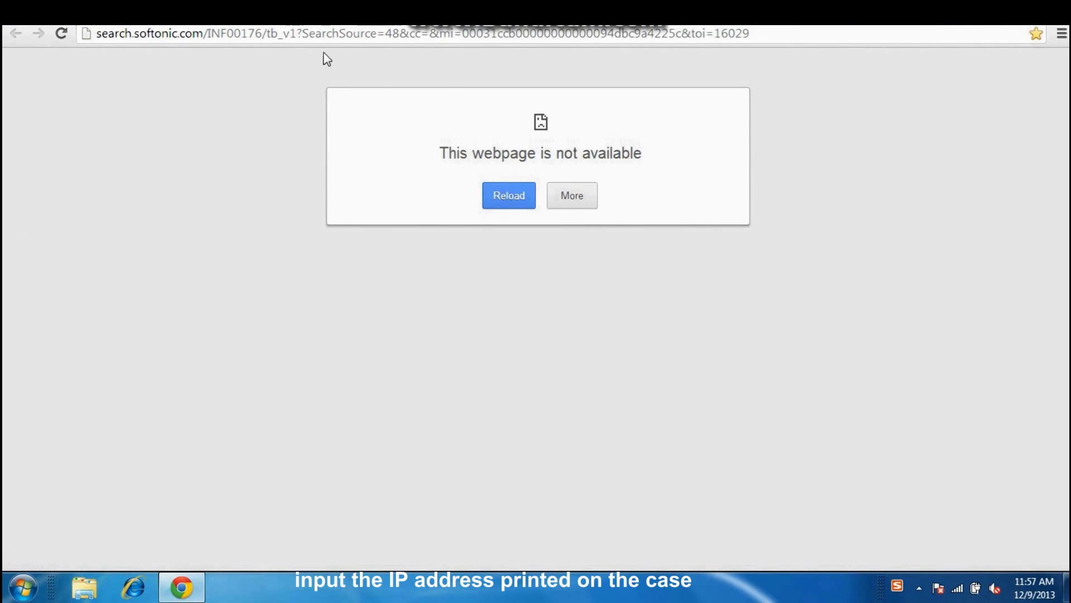
left_click(323, 31)
type("192.168.1.1")
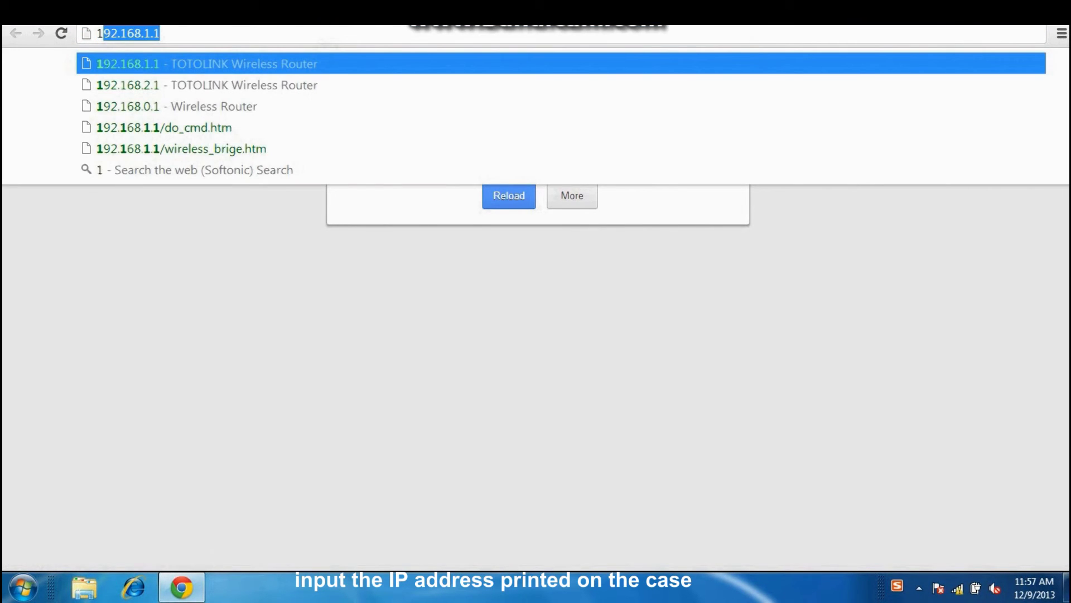
left_click(326, 70)
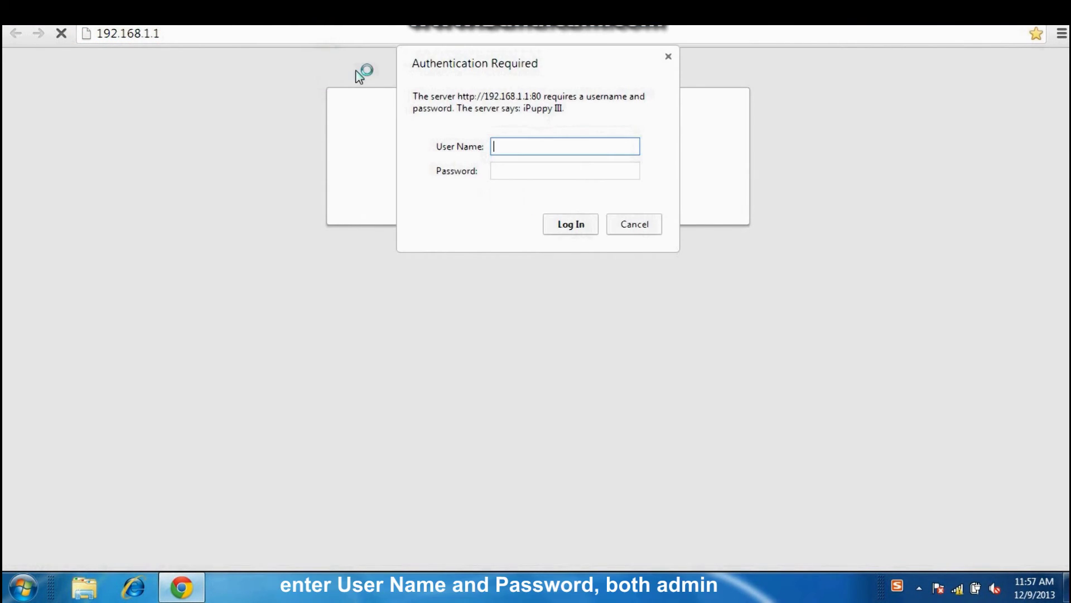
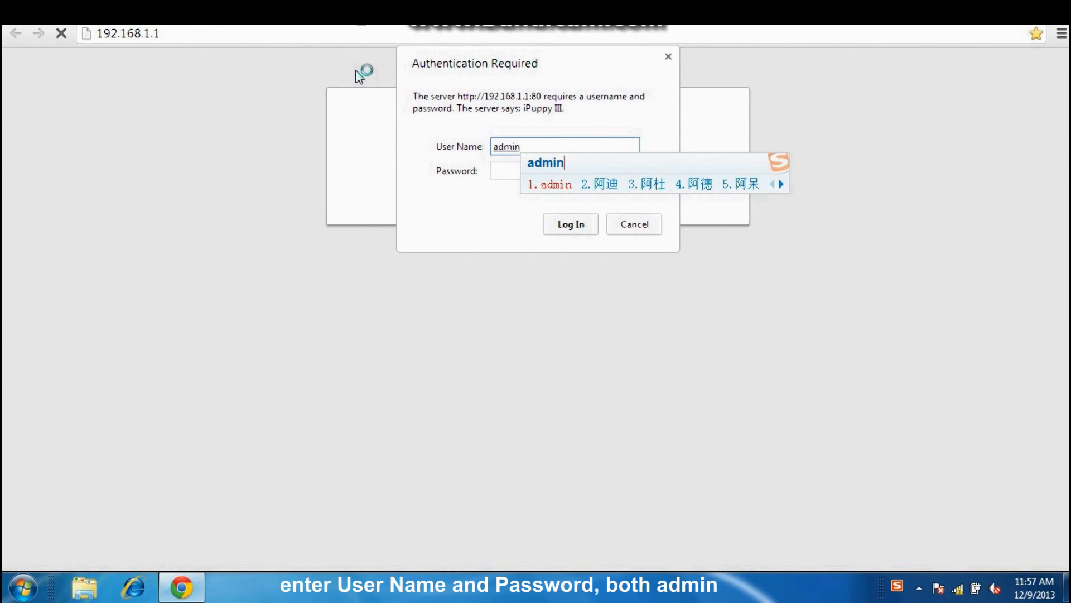
- Sign in with the admin credentials and open the Wireless Multibridge page under Wireless Settings
key("Return")
key("Tab")
key("Return")
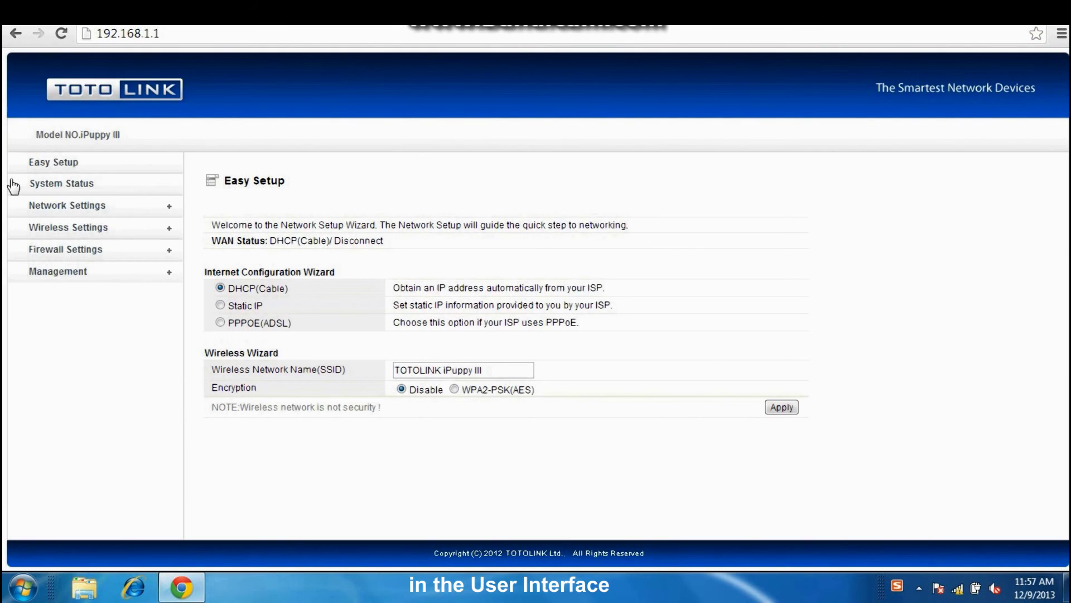
left_click(56, 227)
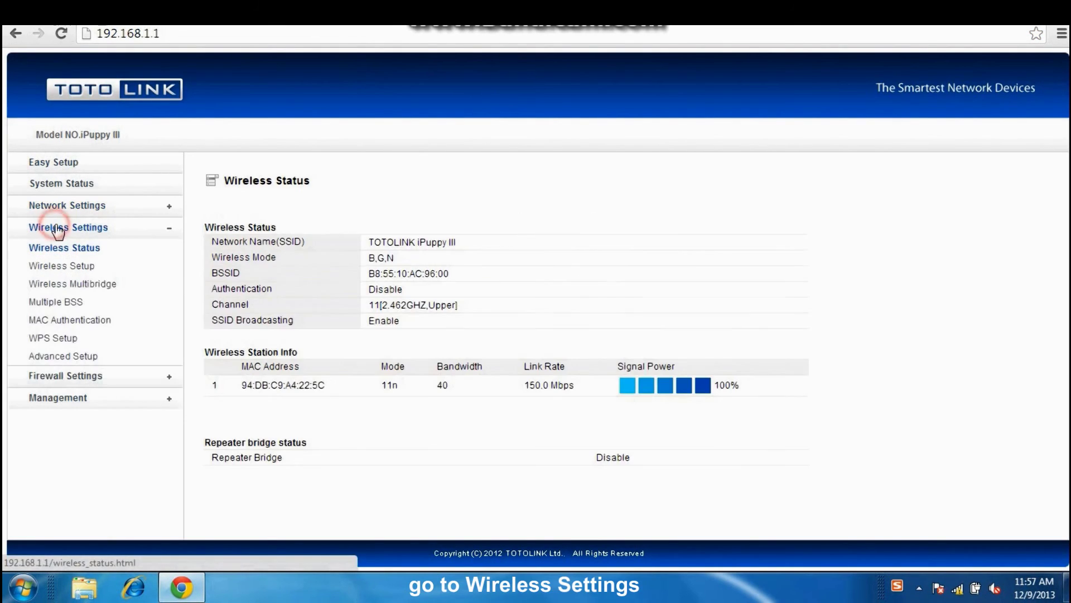
- Set Wireless Multibridge mode to Repeater and select the scanned TOTOLINK N600RD access point
left_click(72, 283)
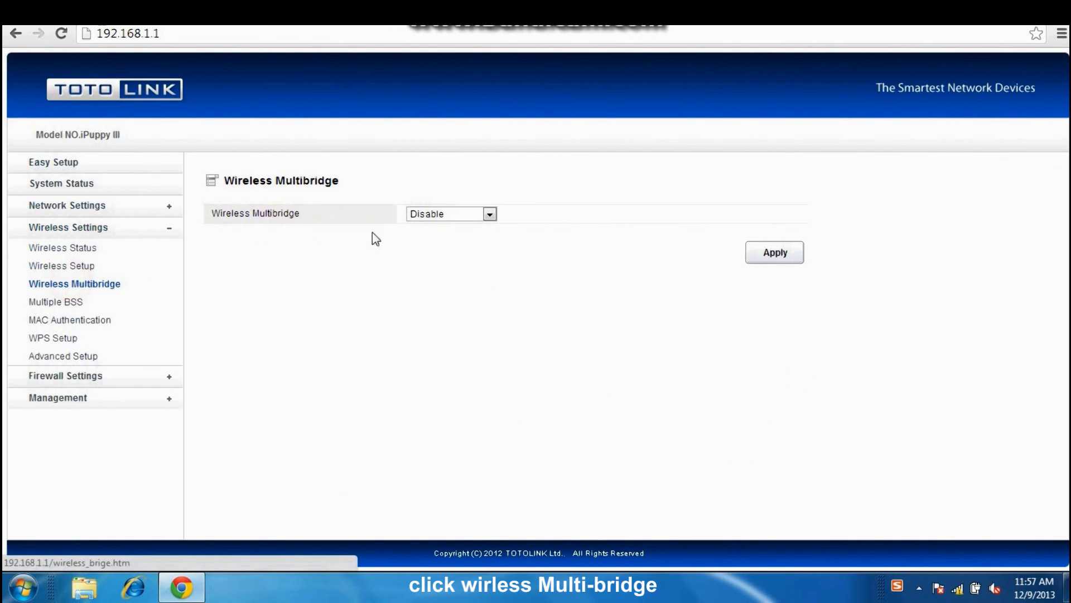
left_click(490, 216)
left_click(467, 249)
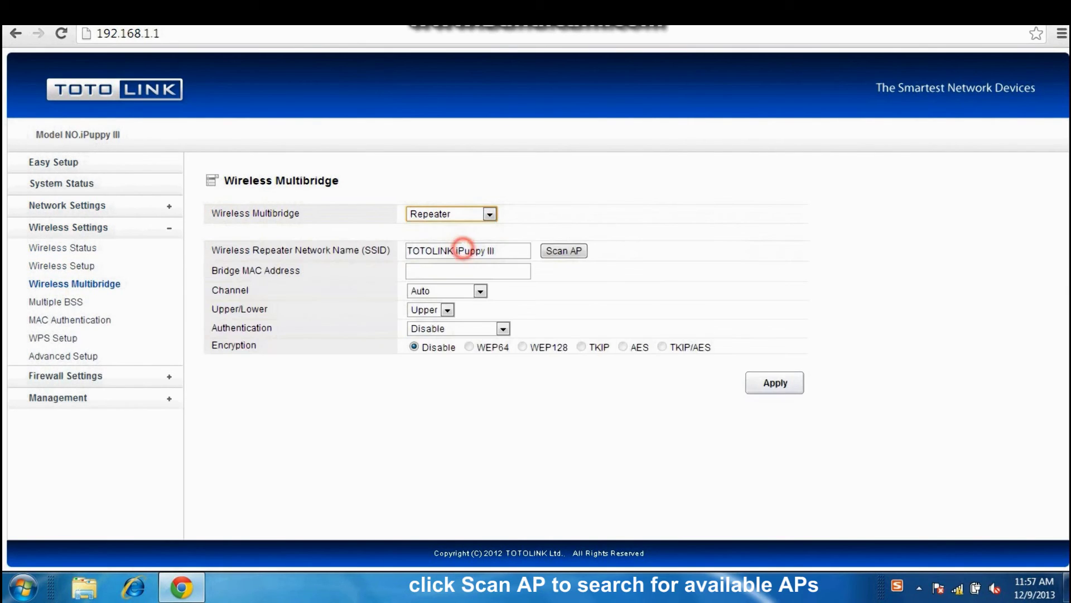
left_click(579, 252)
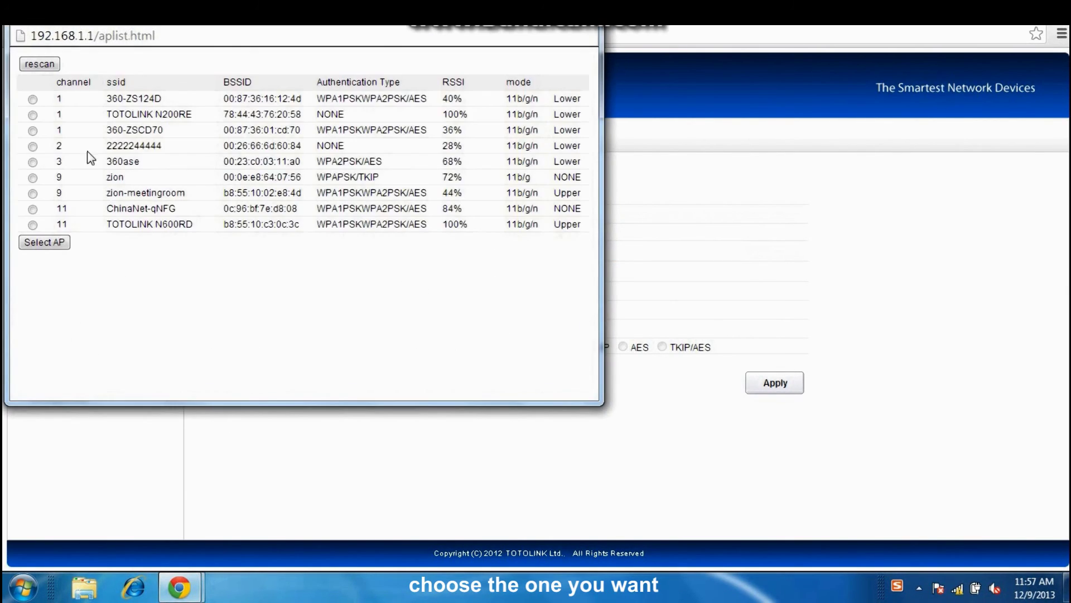
left_click(32, 224)
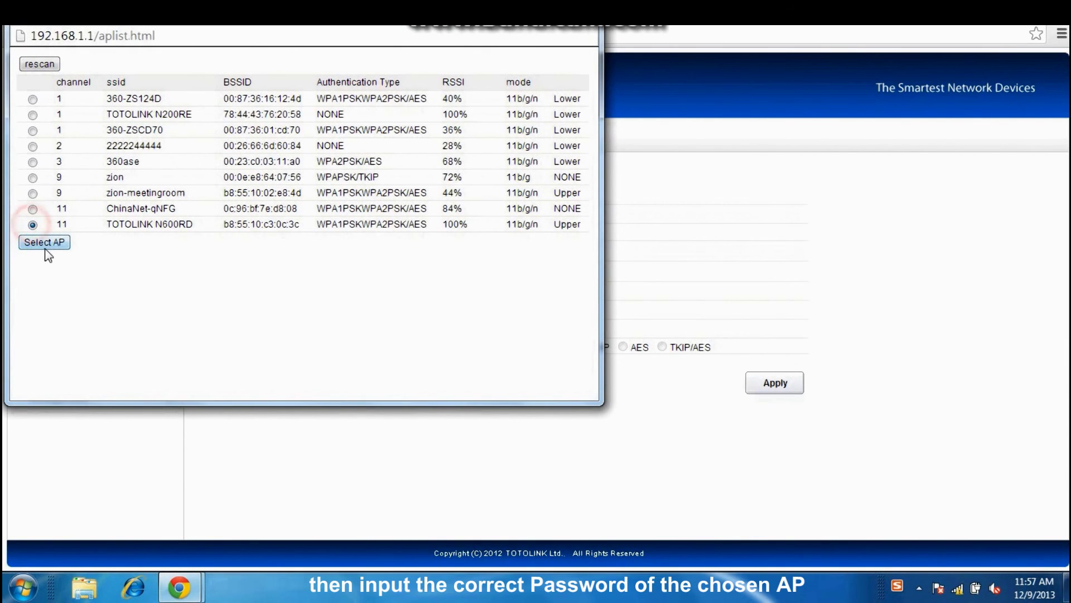
left_click(46, 241)
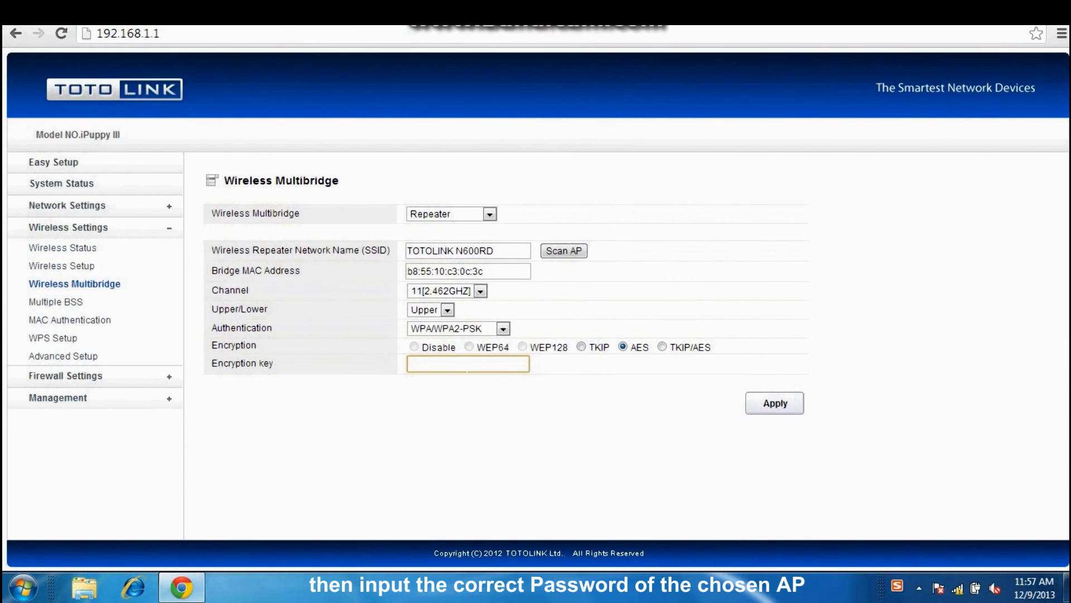
- Enter the N600RD network's WPA2 encryption key and apply the repeater settings
left_click(467, 366)
left_click(464, 368)
left_click(774, 403)
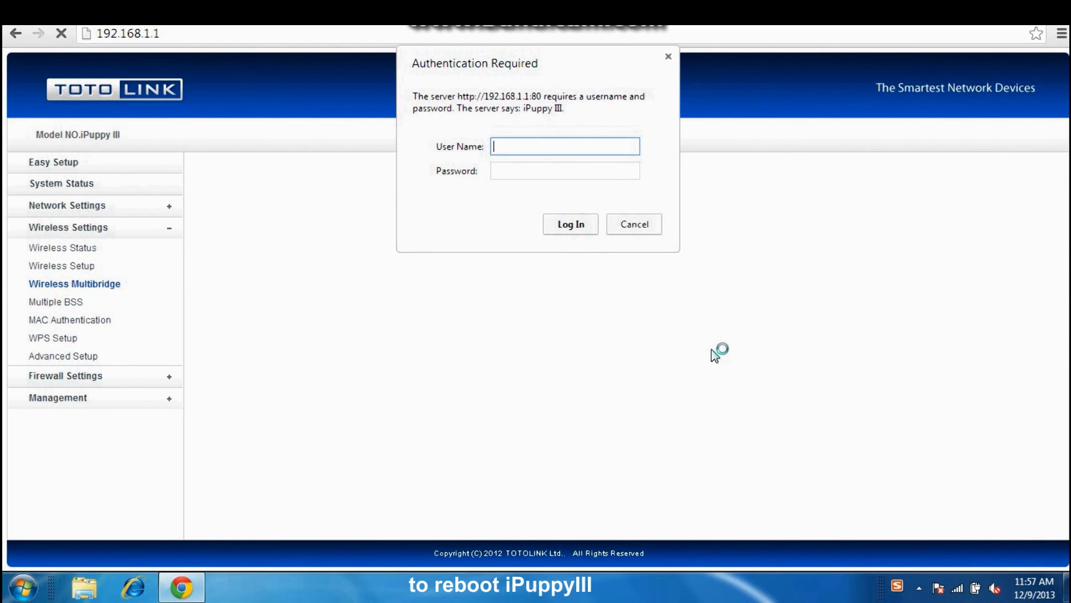
- Log back into the router after the reboot with the admin user name and password
key("Tab")
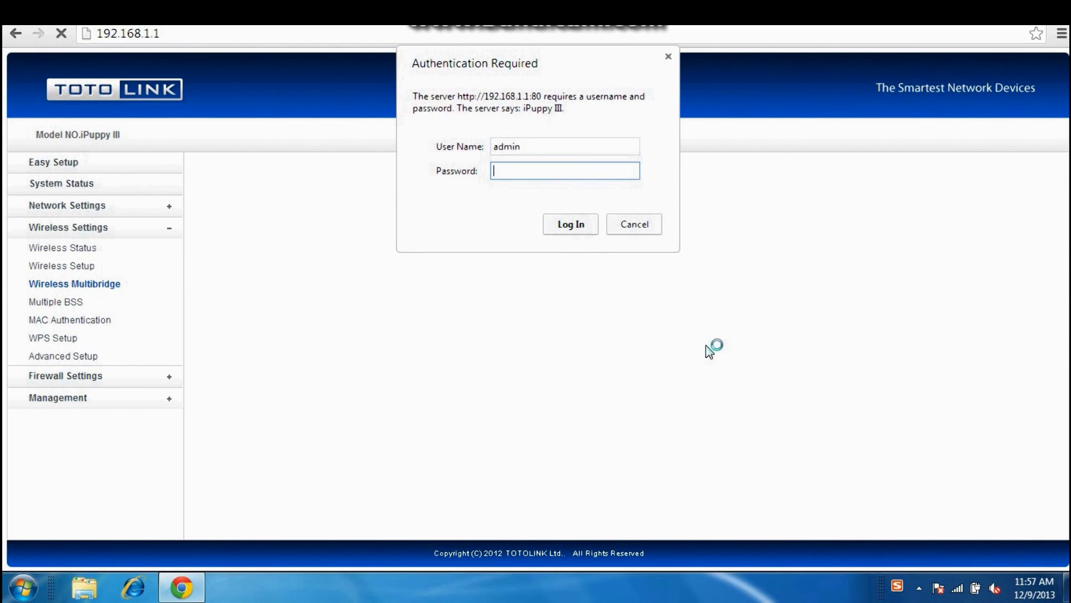
key("Return")
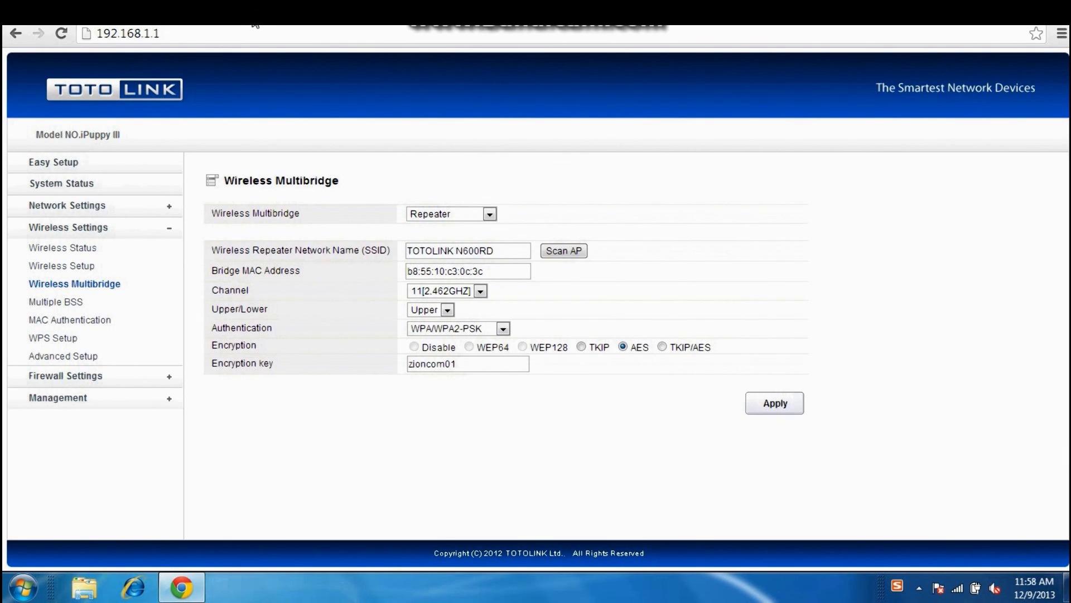
key("ctrl+l")
type("www.google.com")
key("Return")
- Reload Google and search for 'youtube' to confirm internet works through the repeater
left_click(311, 31)
key("Return")
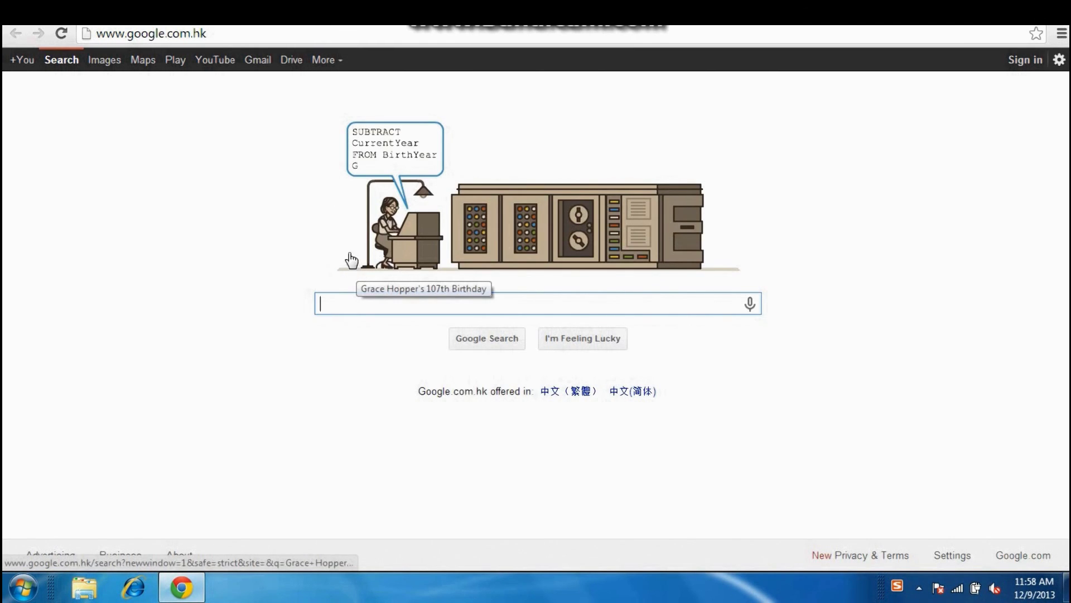
type("youtu")
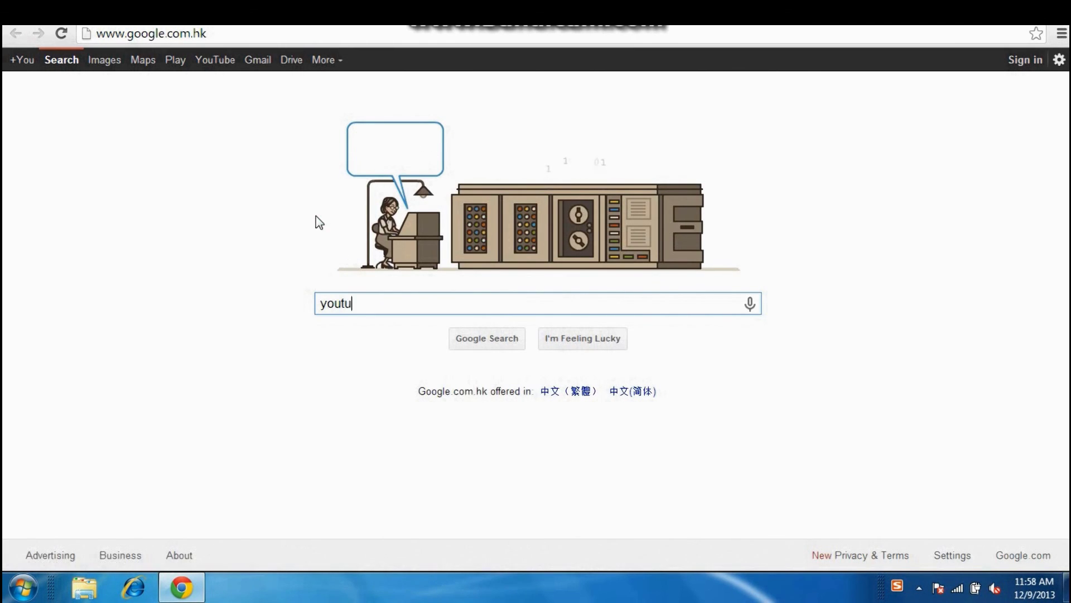
type("be")
key("Return")
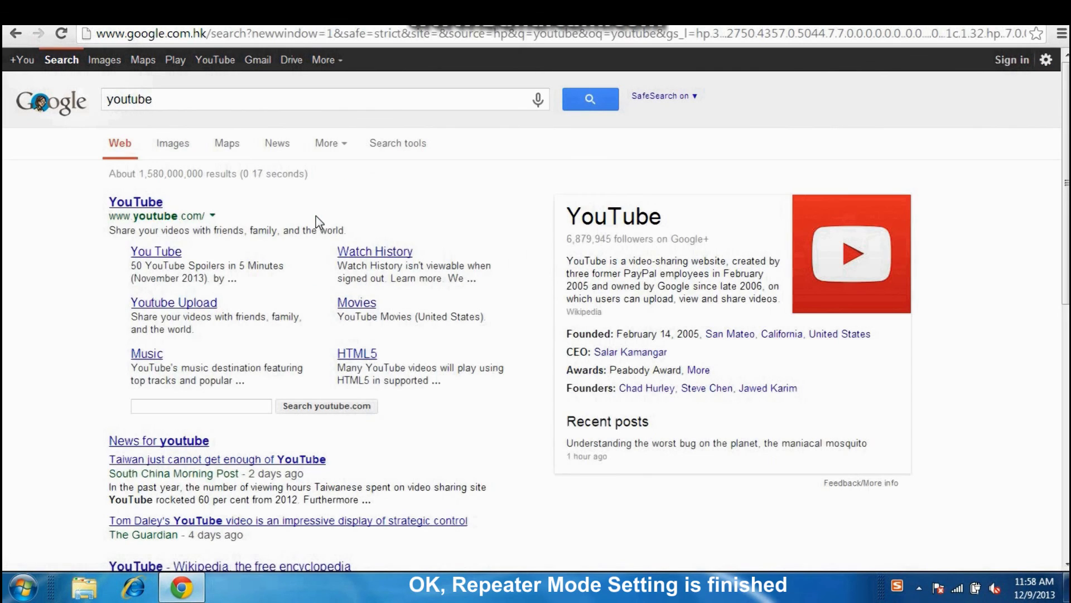